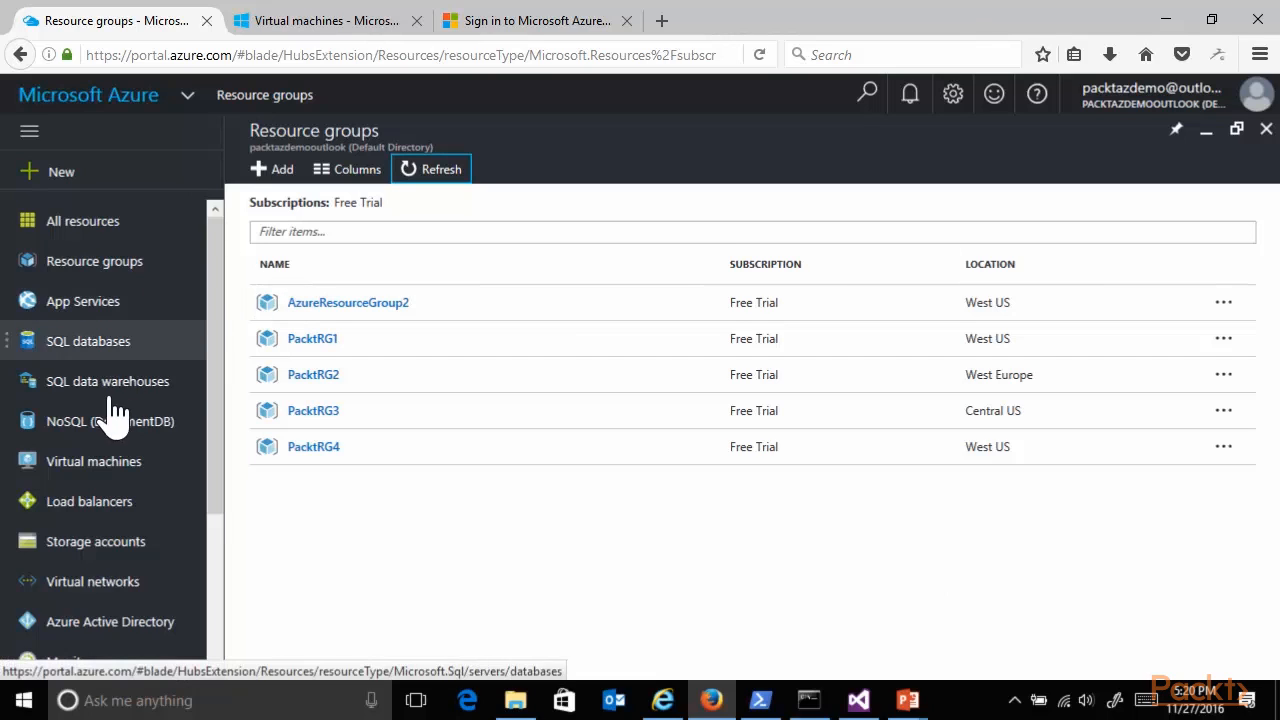
Start creating a virtual machine from the Windows Server 2012 R2 Datacenter image with the Resource Manager deployment model.
left_click(91, 470)
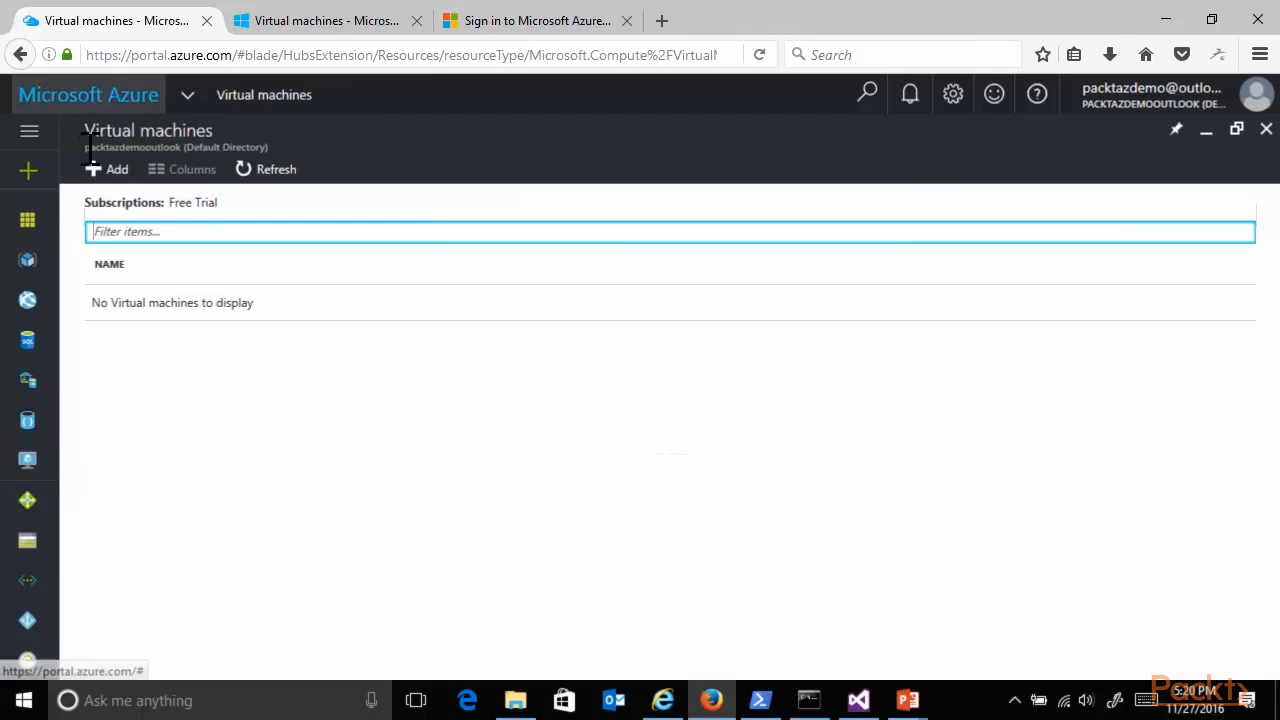
left_click(112, 172)
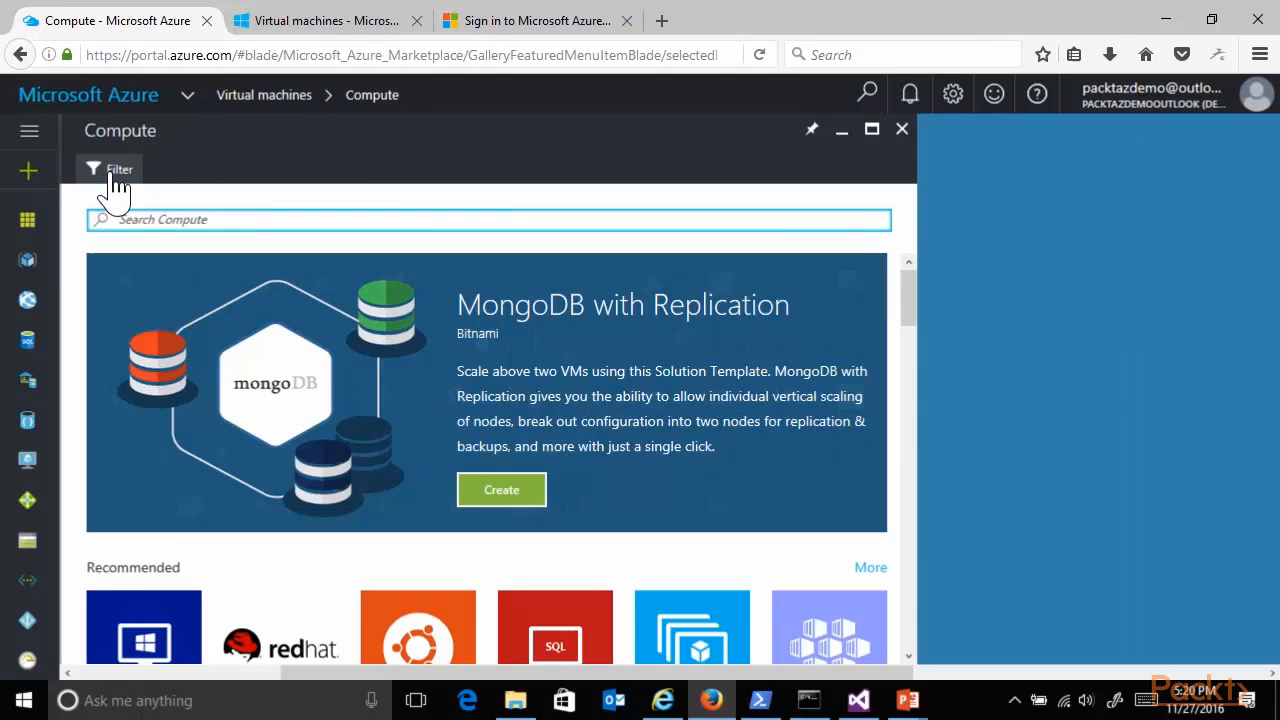
left_click_drag(914, 298, 920, 336)
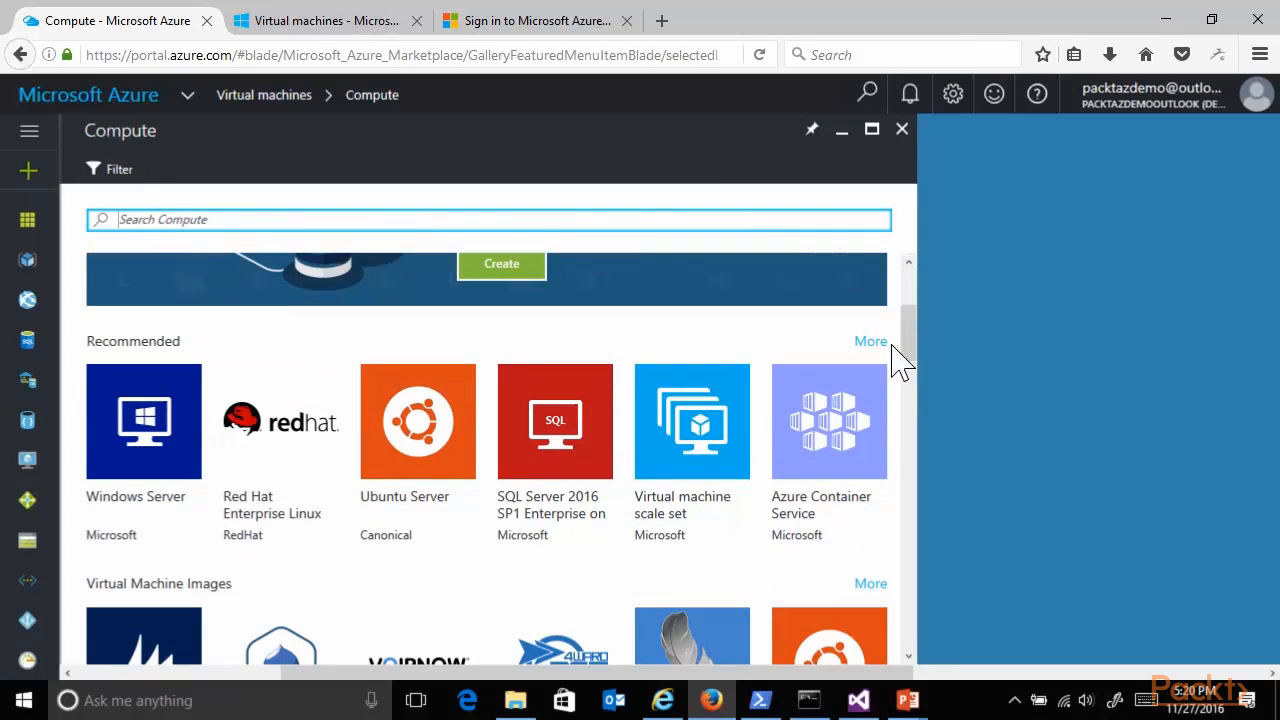
left_click(145, 432)
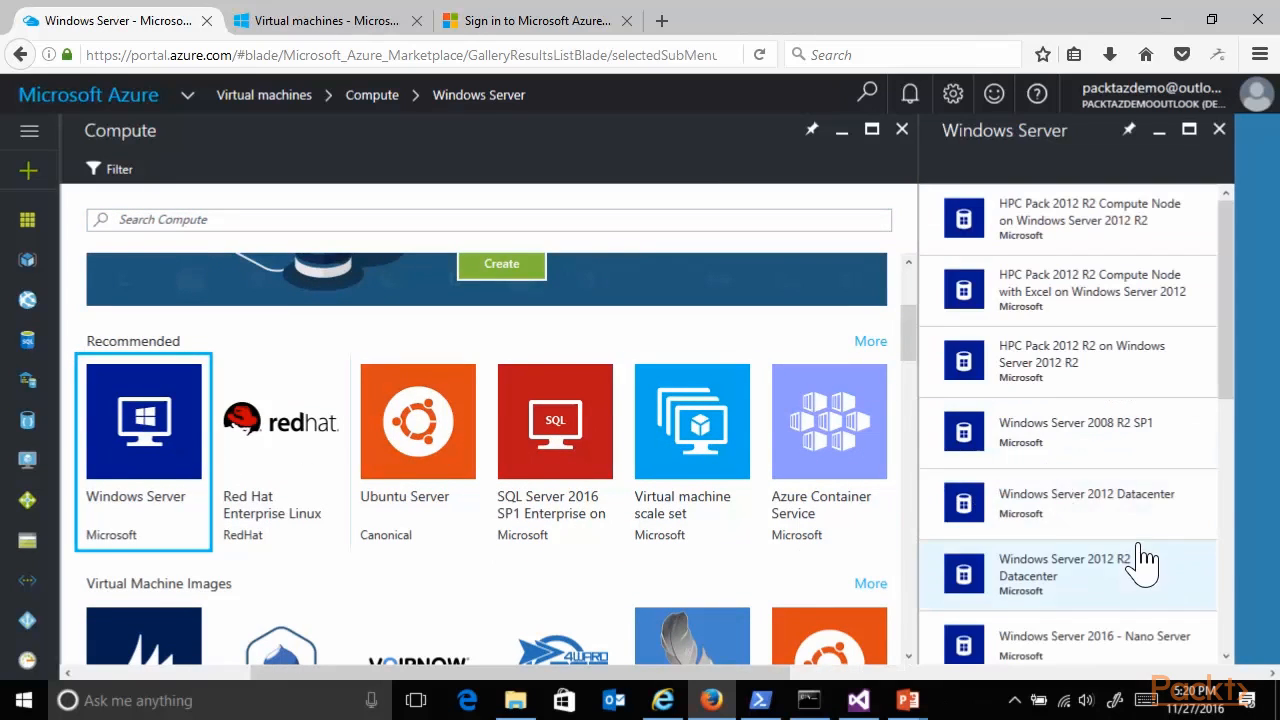
scroll(1132, 575, "down", 4)
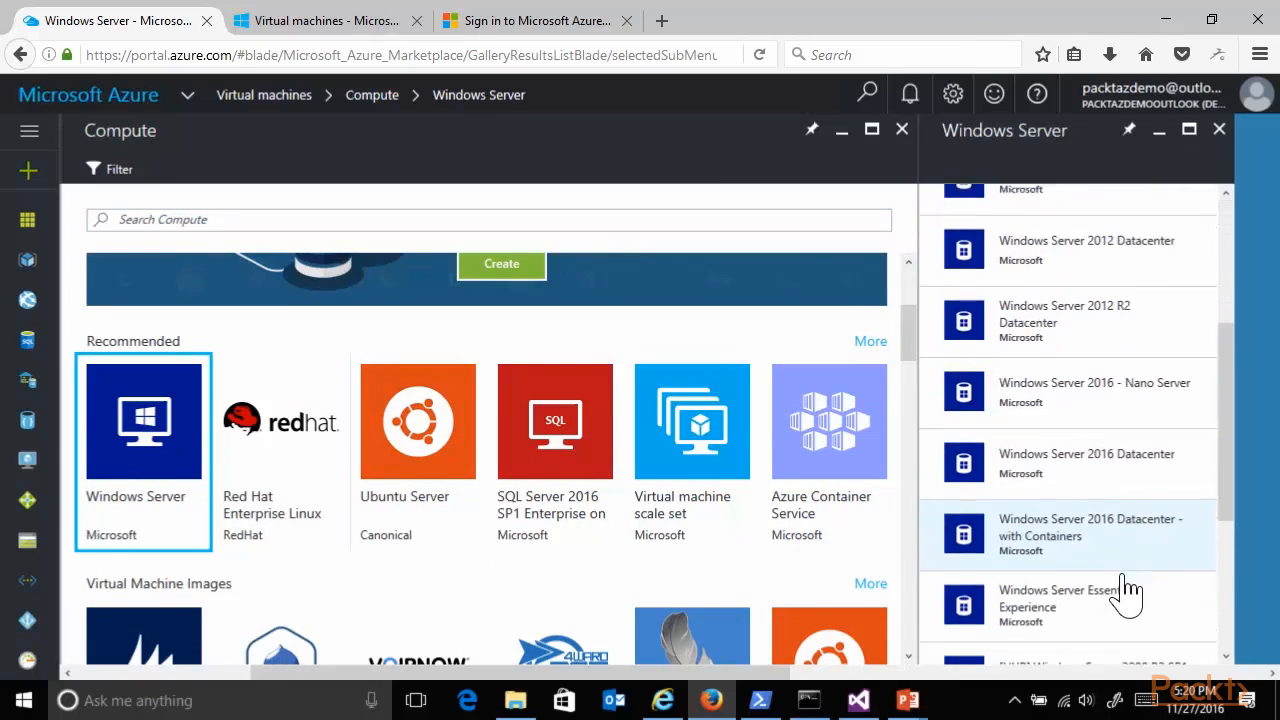
left_click(1132, 310)
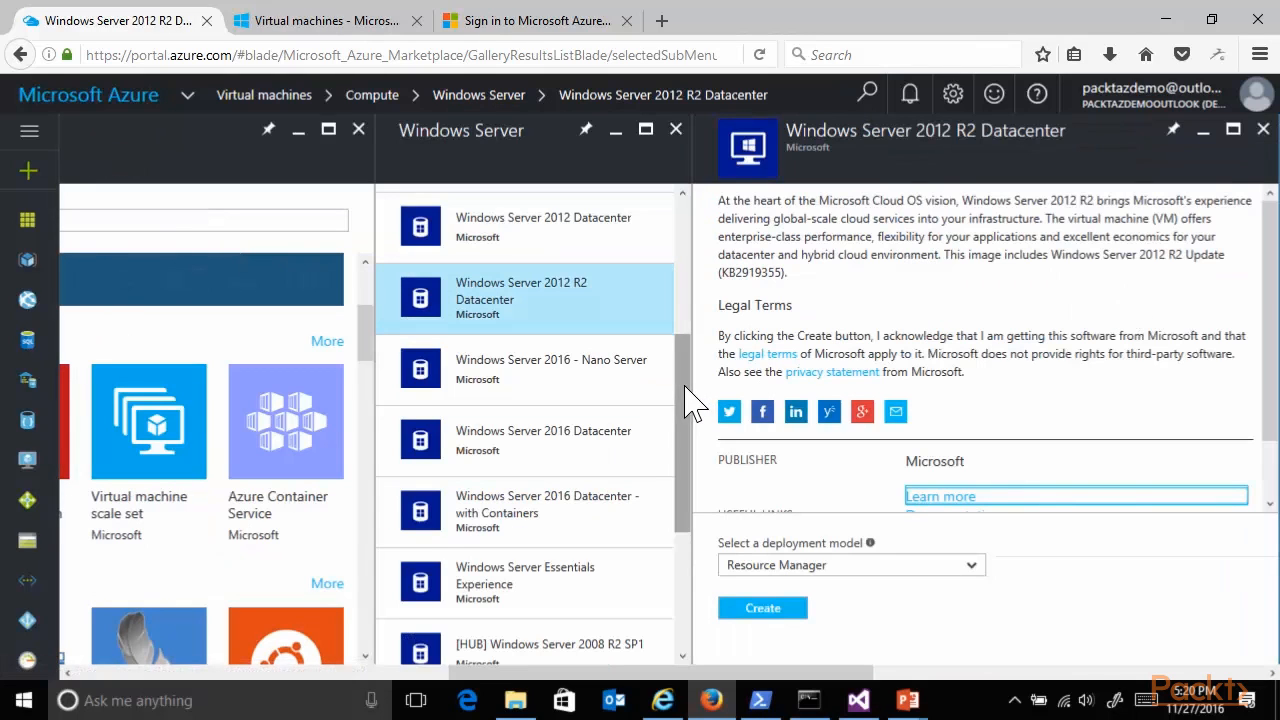
left_click(795, 612)
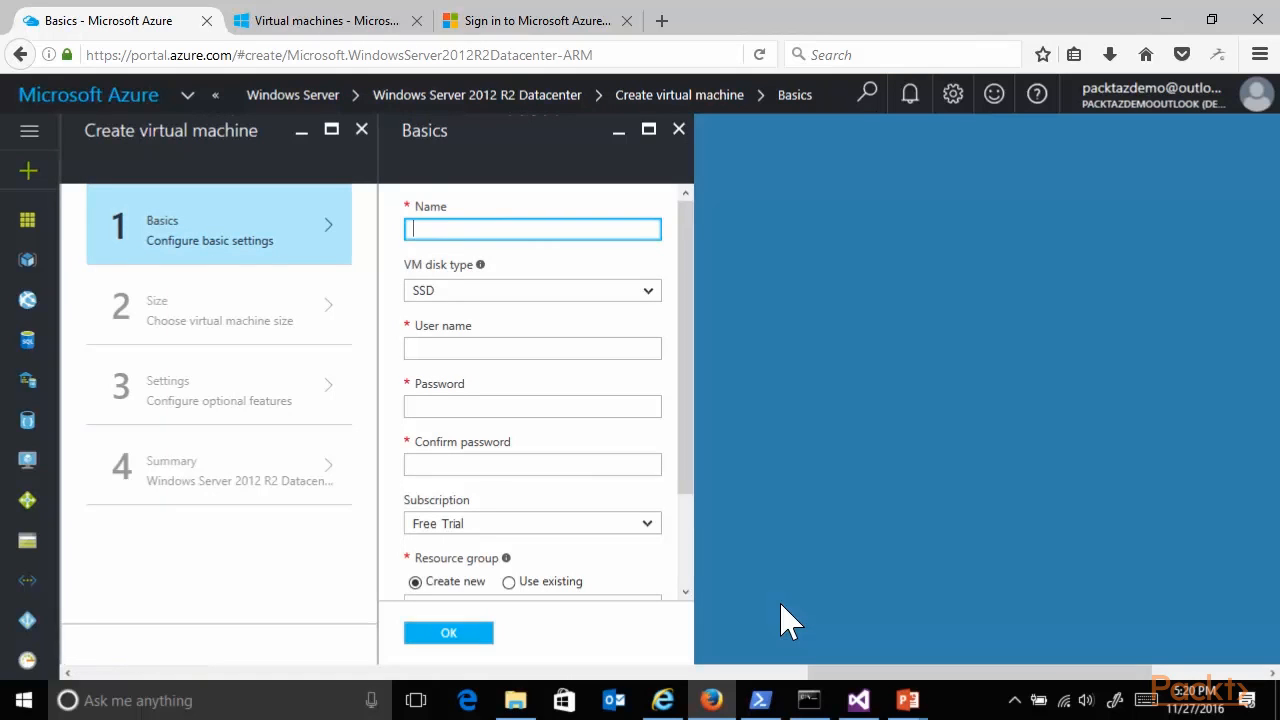
Name the virtual machine PacktVM1, keep SSD as its disk type, and set the administrator user name to pdtadmin.
type("1")
left_click(508, 292)
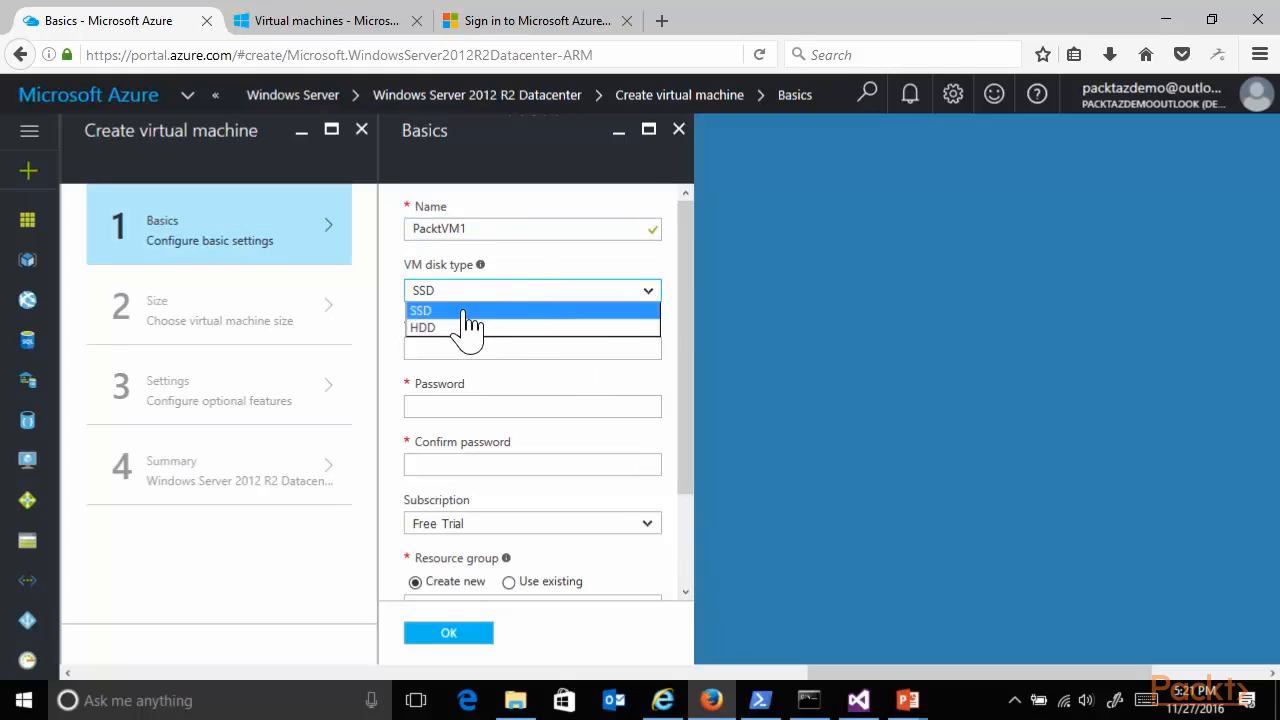
left_click(470, 311)
left_click(478, 349)
type("pdt")
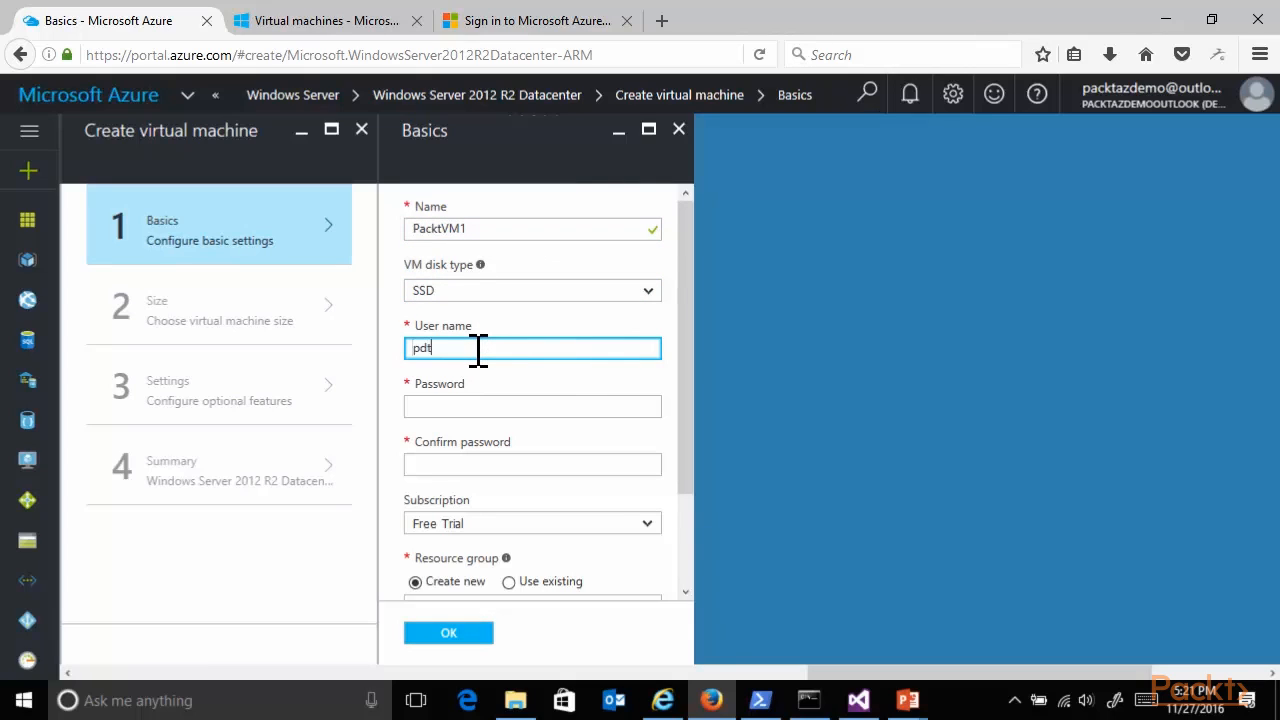
type("admin")
Enter the administrator account password and repeat it in the confirmation field.
key("Tab")
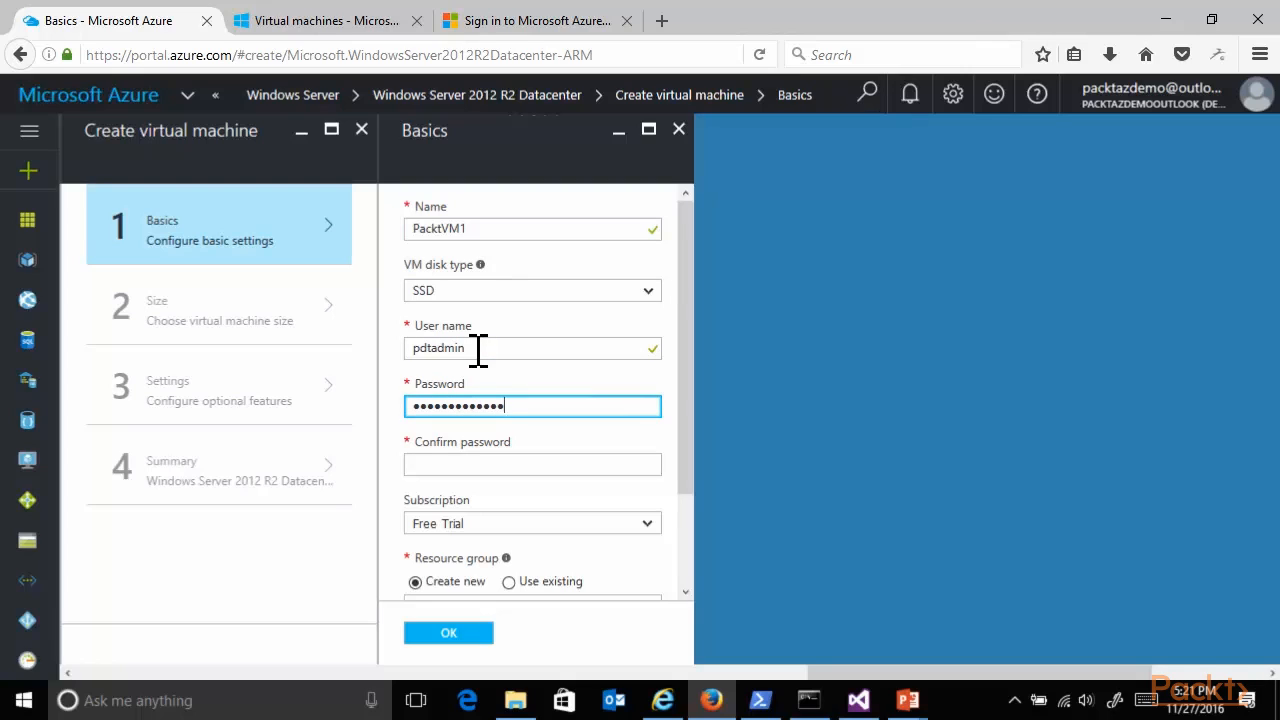
left_click(490, 462)
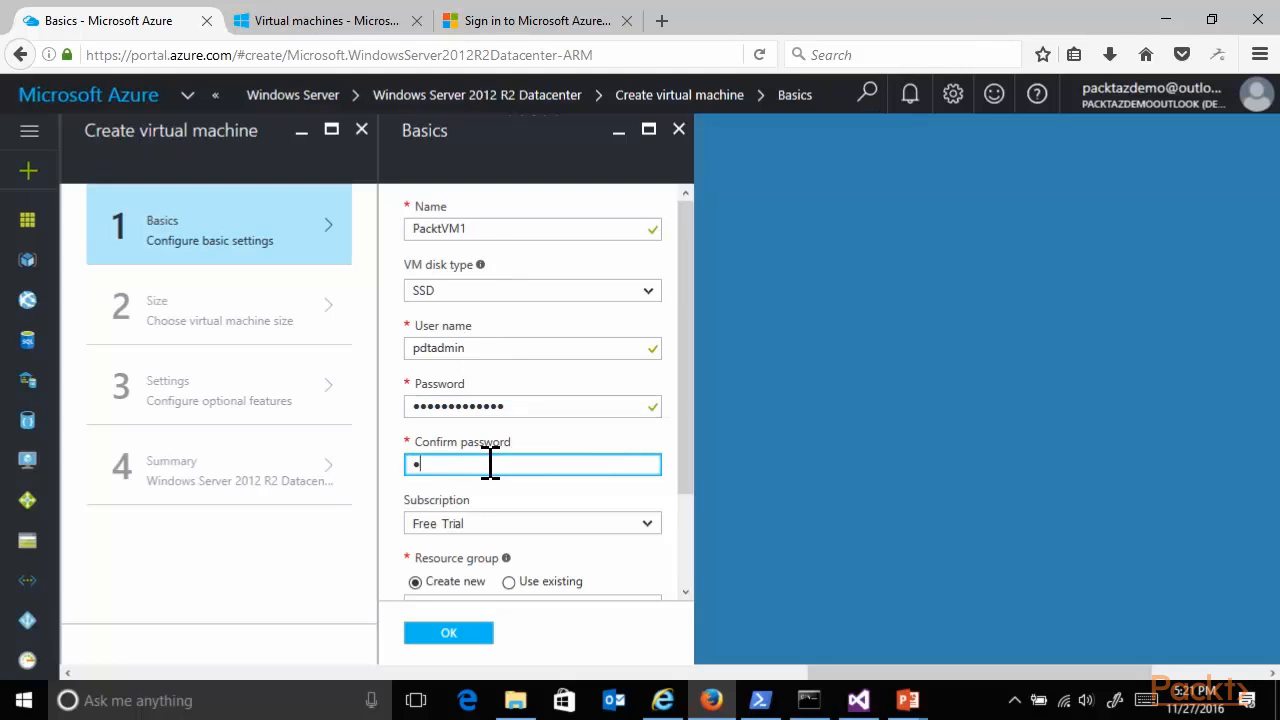
type("•••••••••••••")
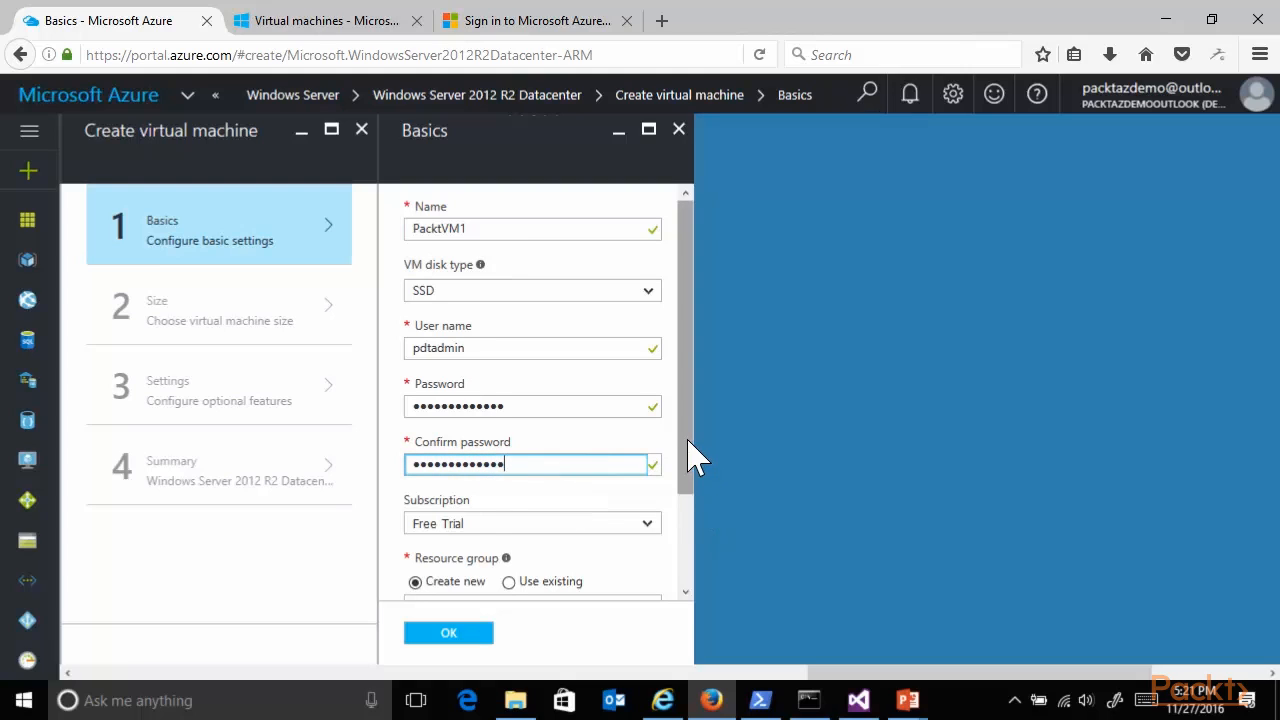
Create a new resource group named RG5 and accept the basic settings with East US as the location.
left_click_drag(690, 452, 694, 523)
left_click(473, 517)
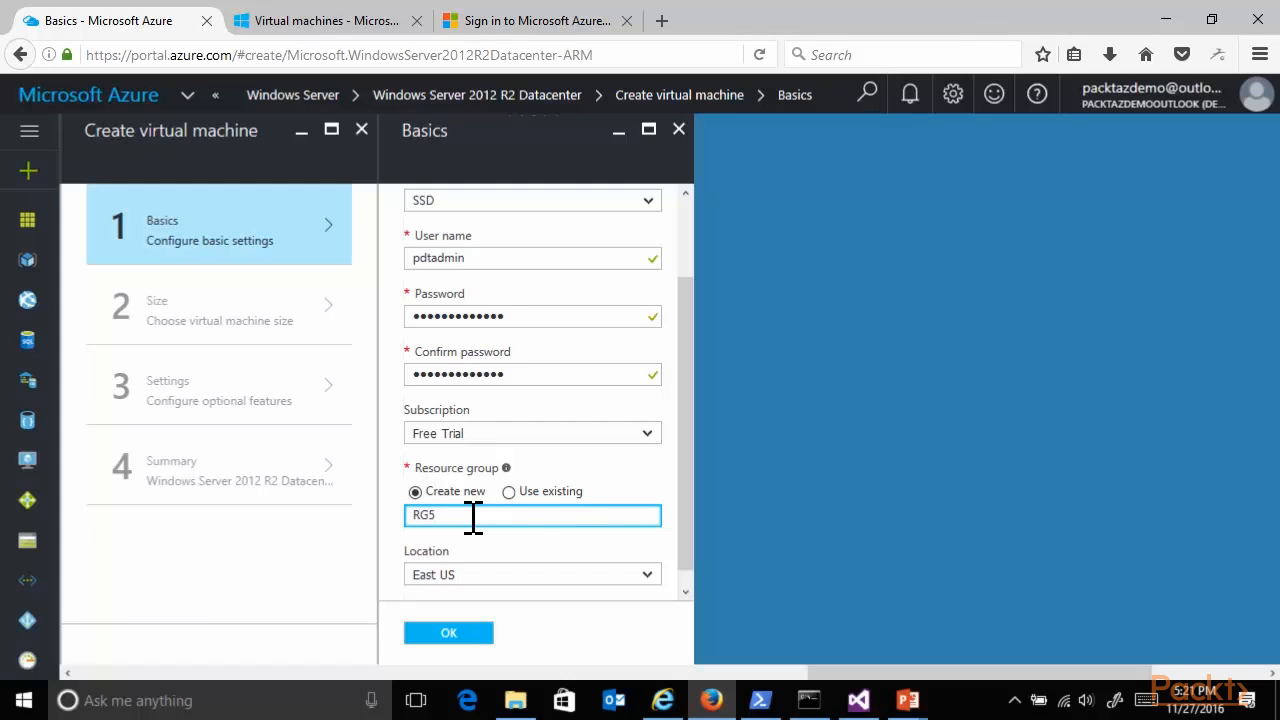
scroll(685, 548, "down", 1)
left_click(482, 633)
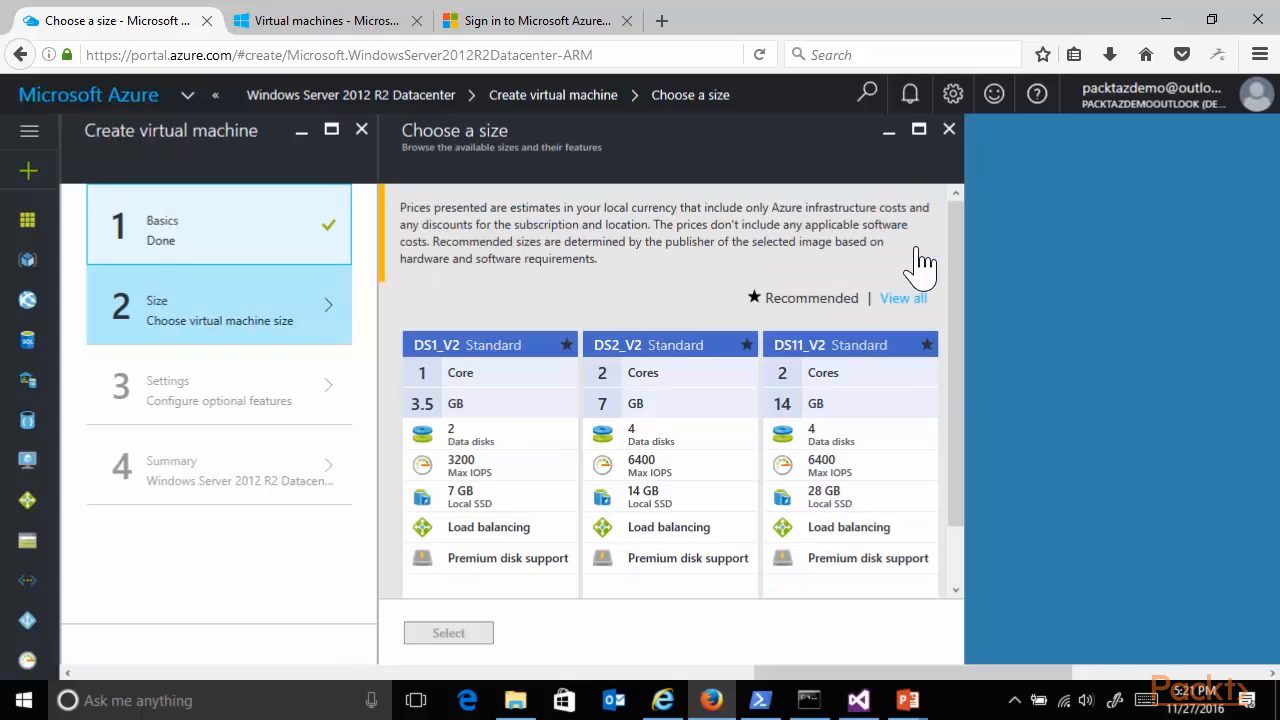
Browse all available virtual machine sizes and select DS1_V2 Standard.
left_click_drag(960, 271, 955, 349)
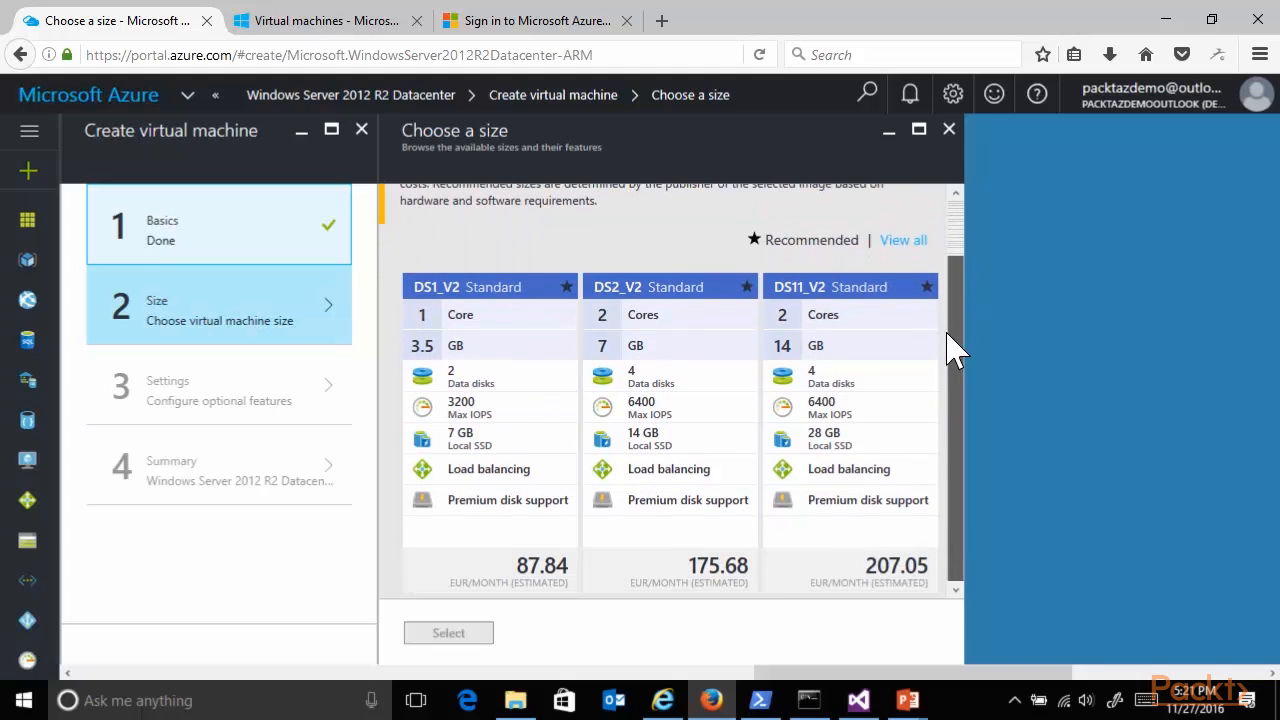
left_click(906, 246)
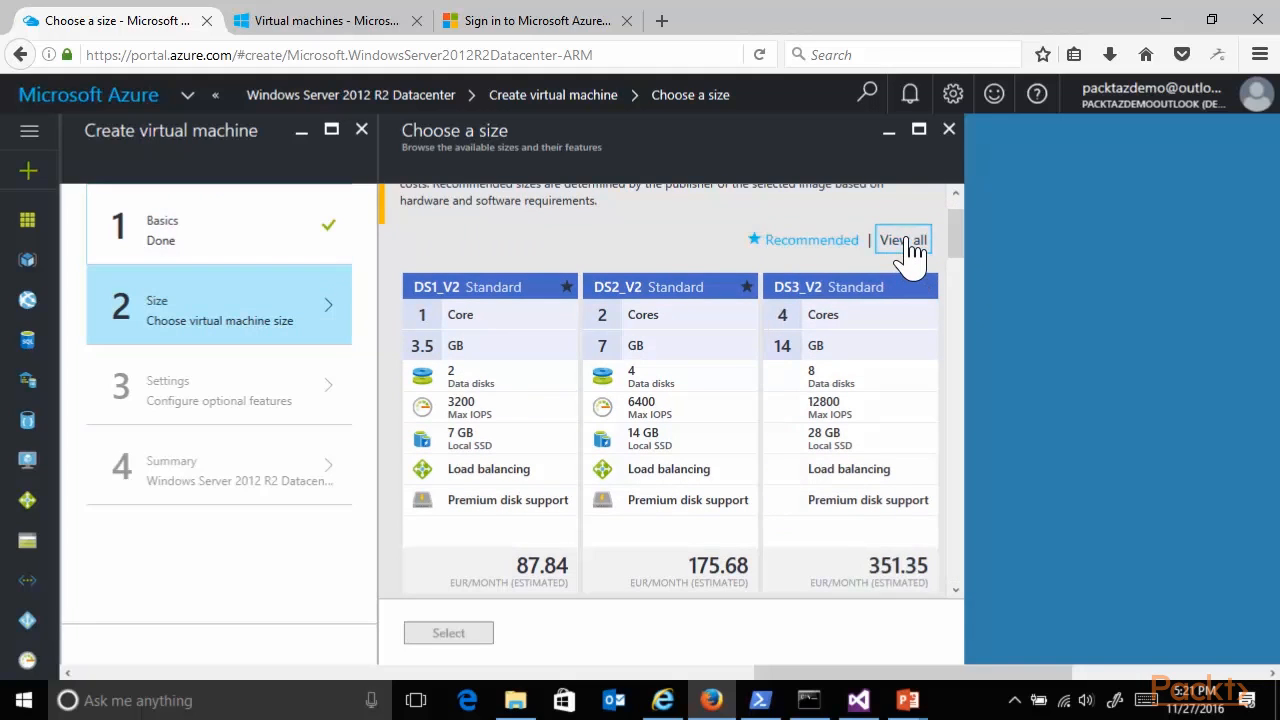
left_click_drag(960, 251, 985, 520)
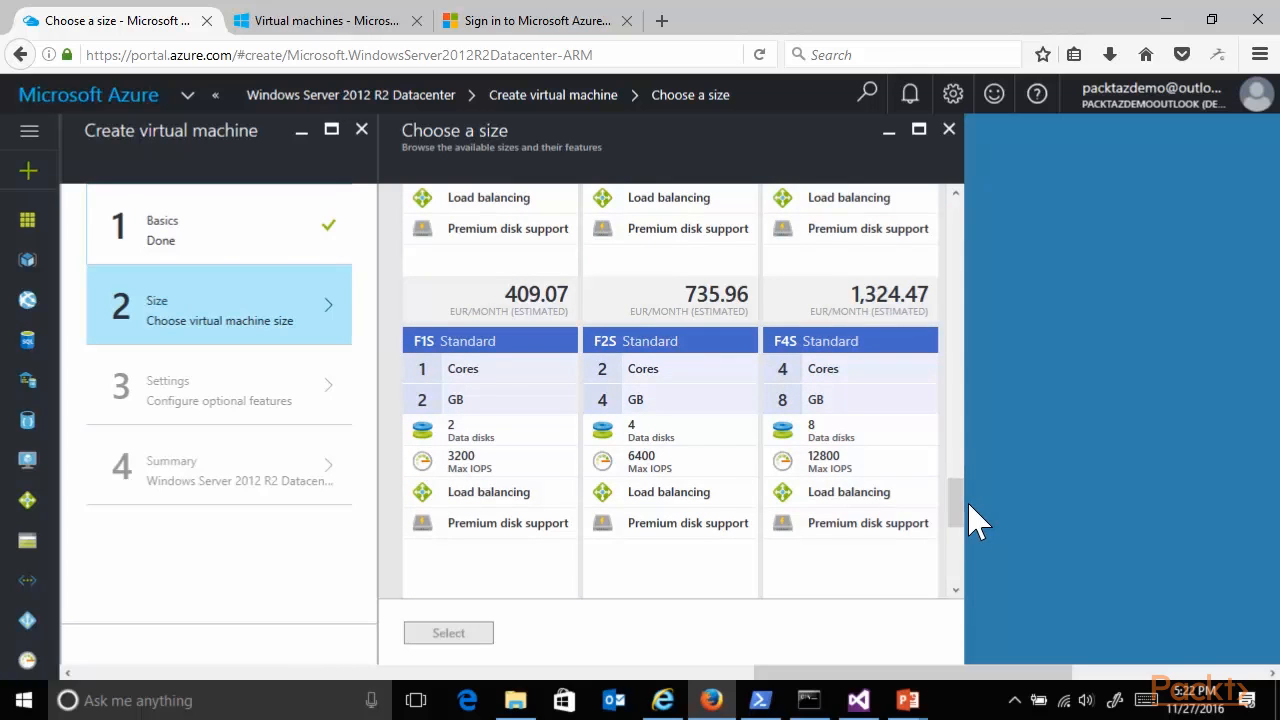
left_click_drag(960, 512, 970, 228)
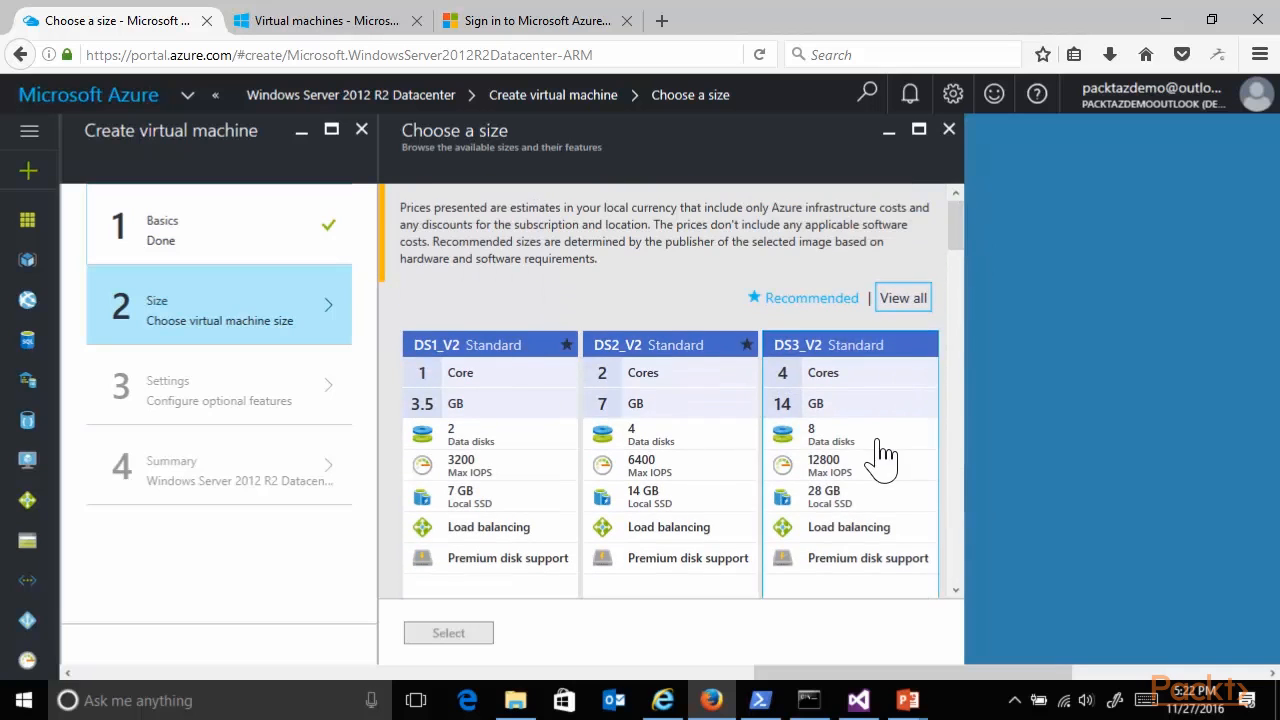
scroll(838, 478, "down", 3)
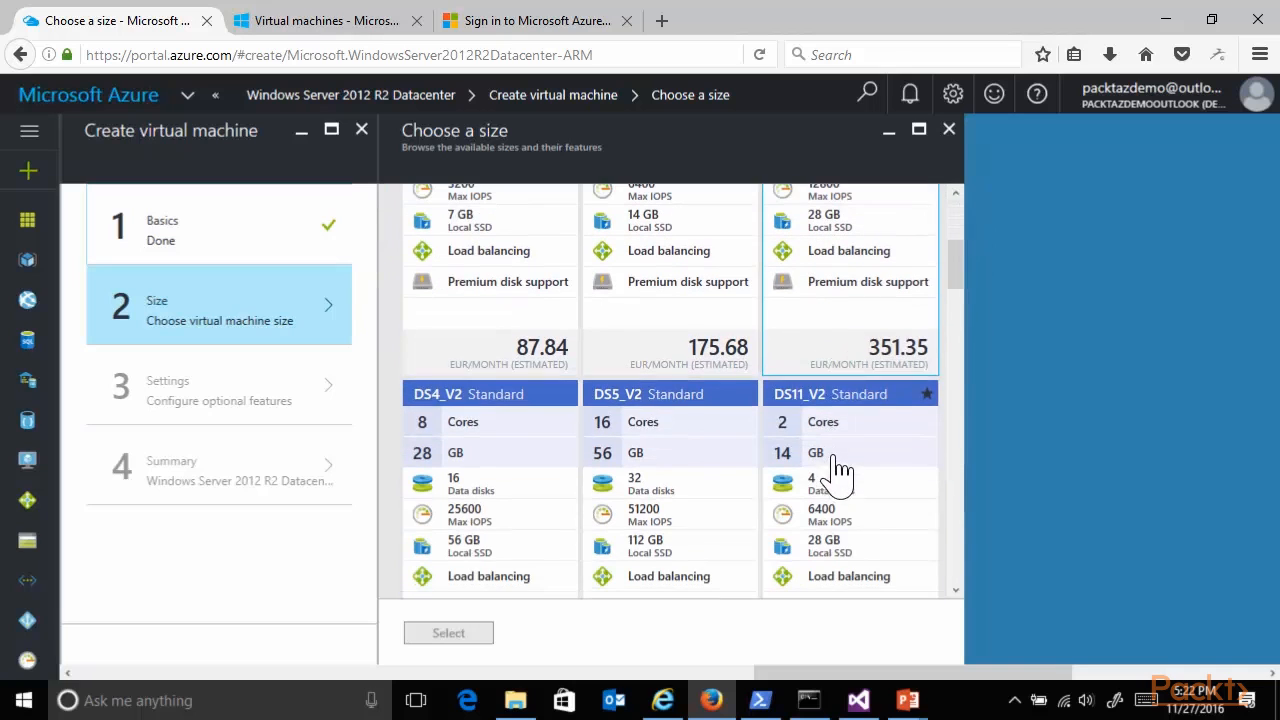
left_click(500, 337)
left_click(444, 638)
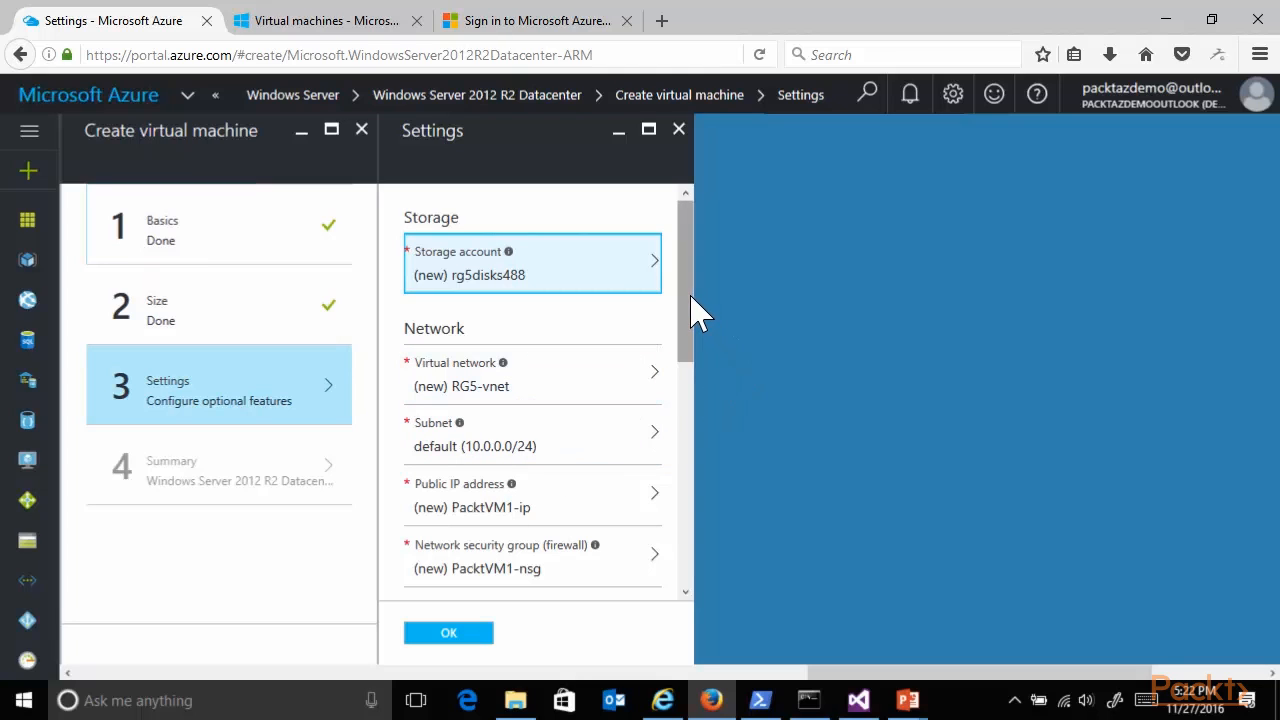
Examine the network settings and the inbound and outbound rules of the new PacktVM1-nsg network security group.
left_click_drag(693, 310, 698, 374)
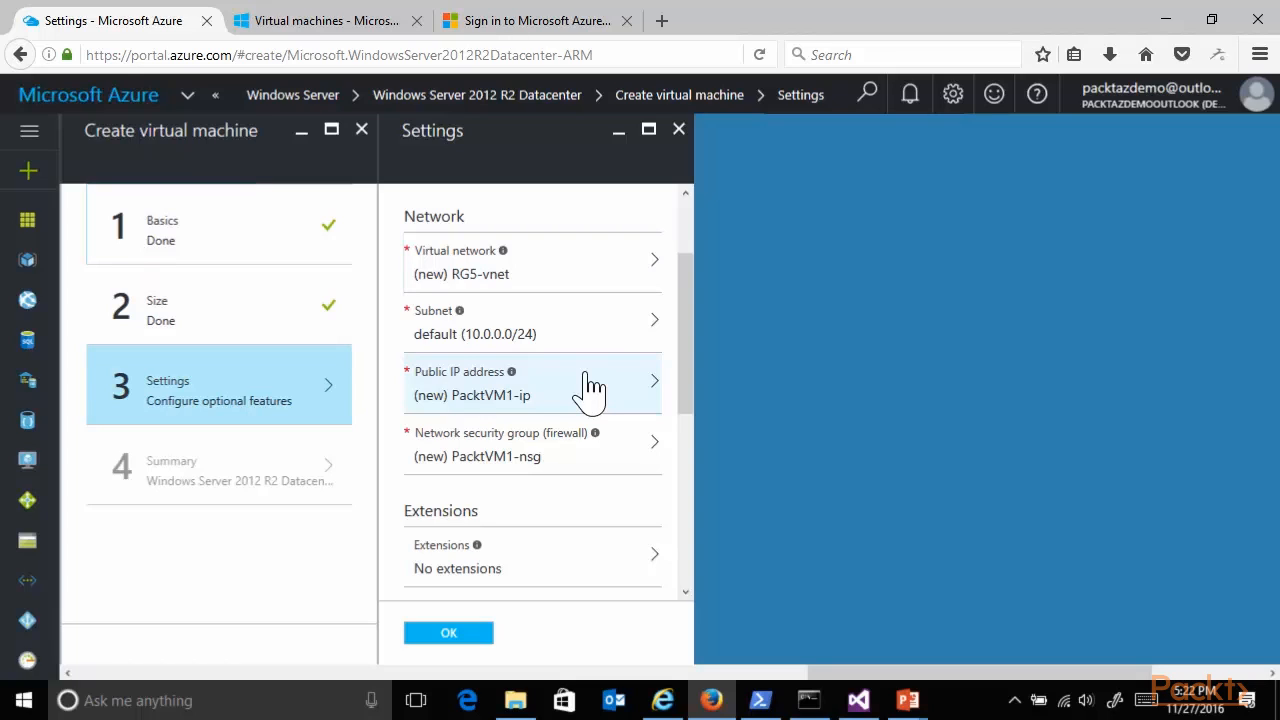
left_click(530, 468)
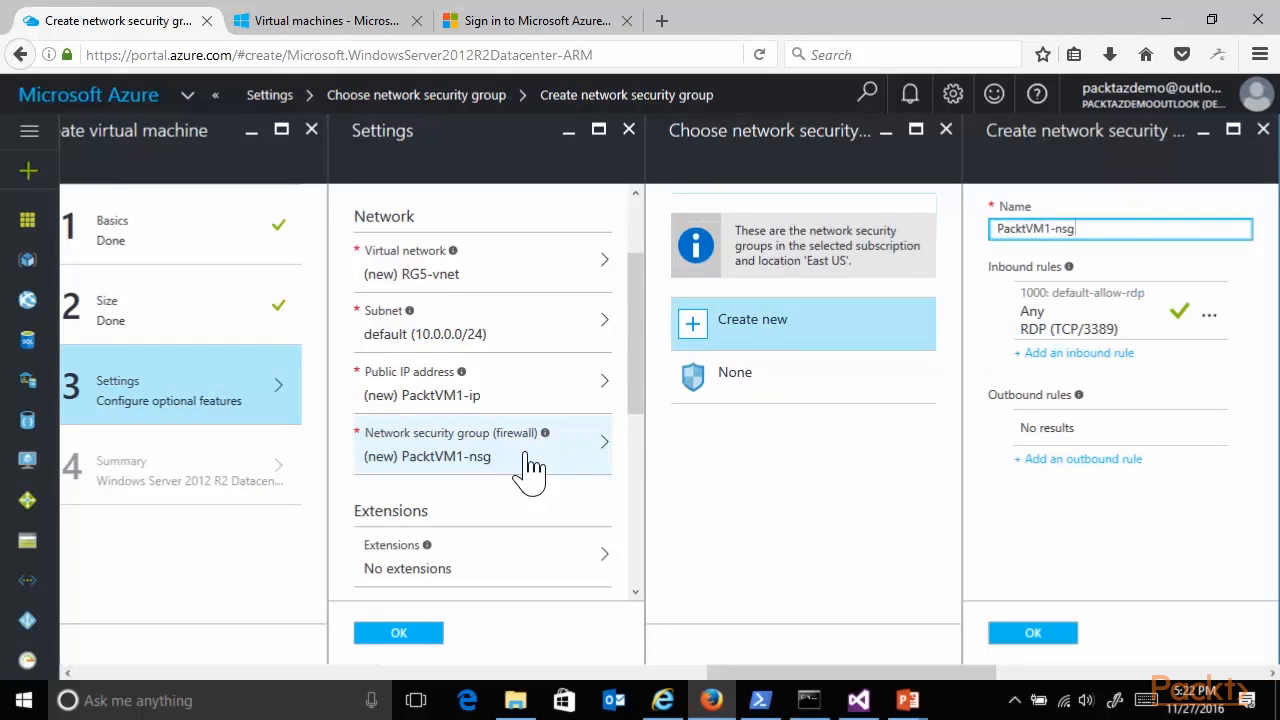
left_click_drag(828, 674, 882, 674)
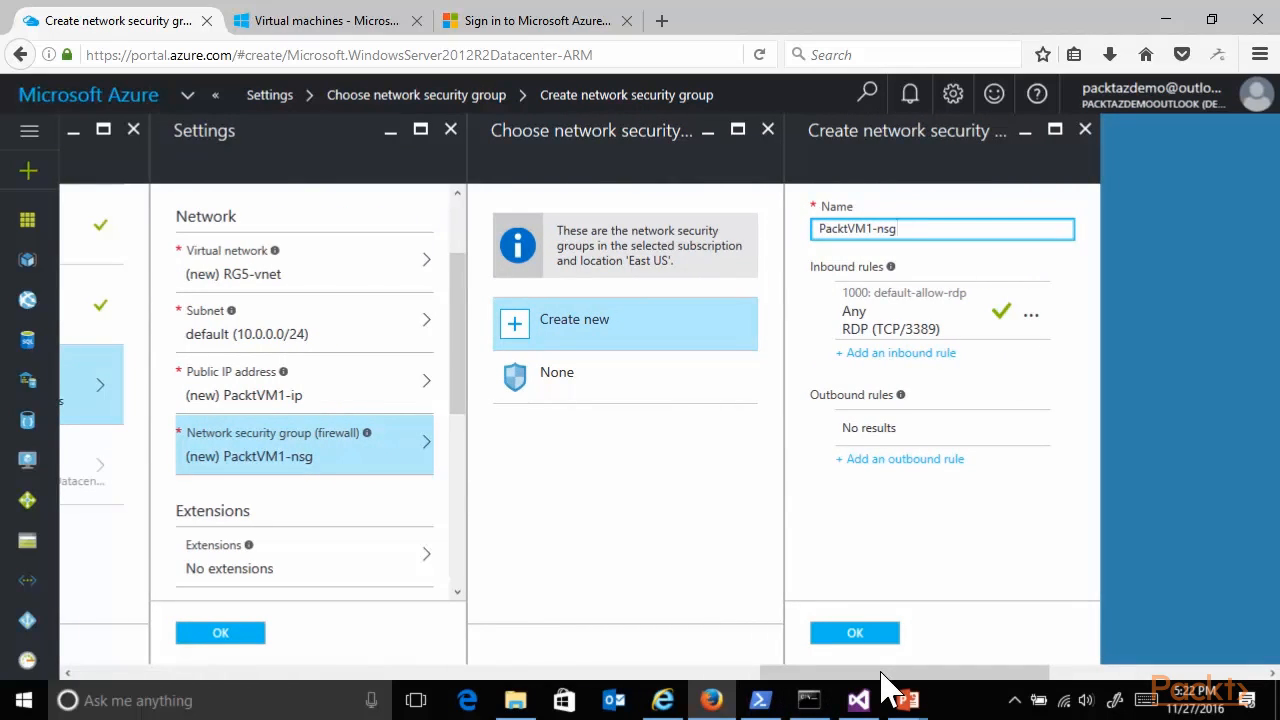
left_click_drag(882, 676, 786, 676)
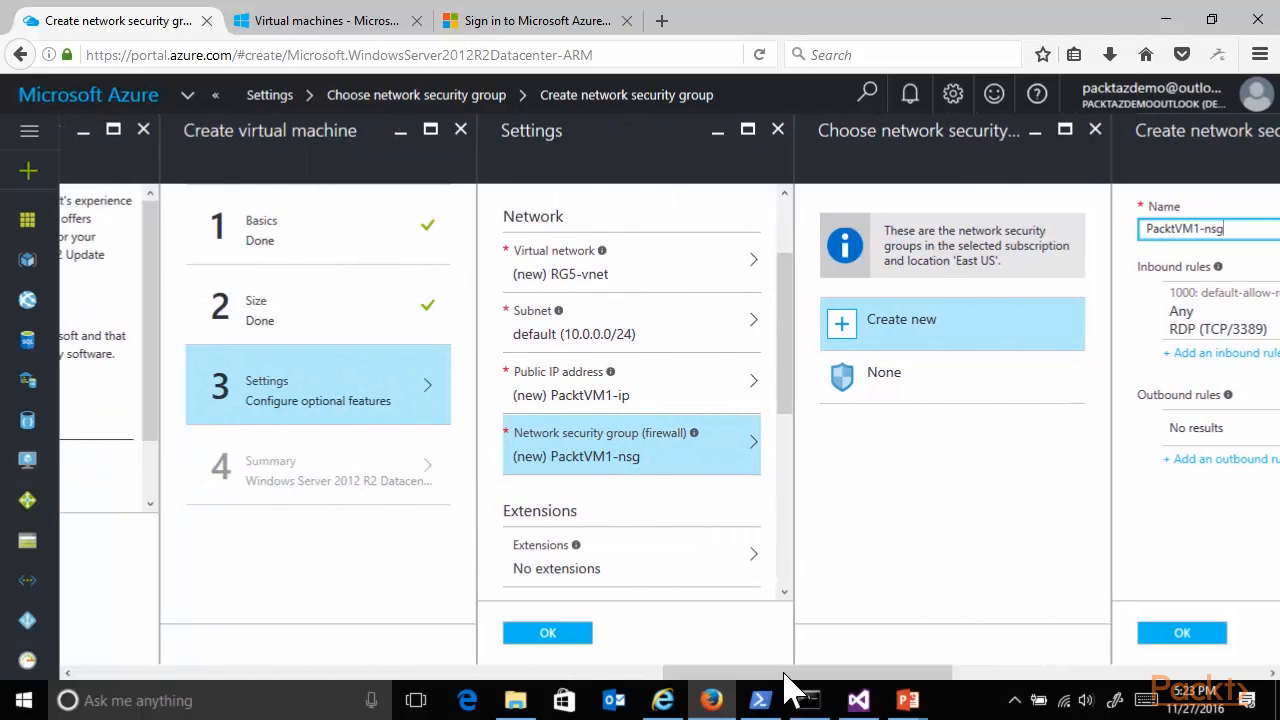
left_click(548, 634)
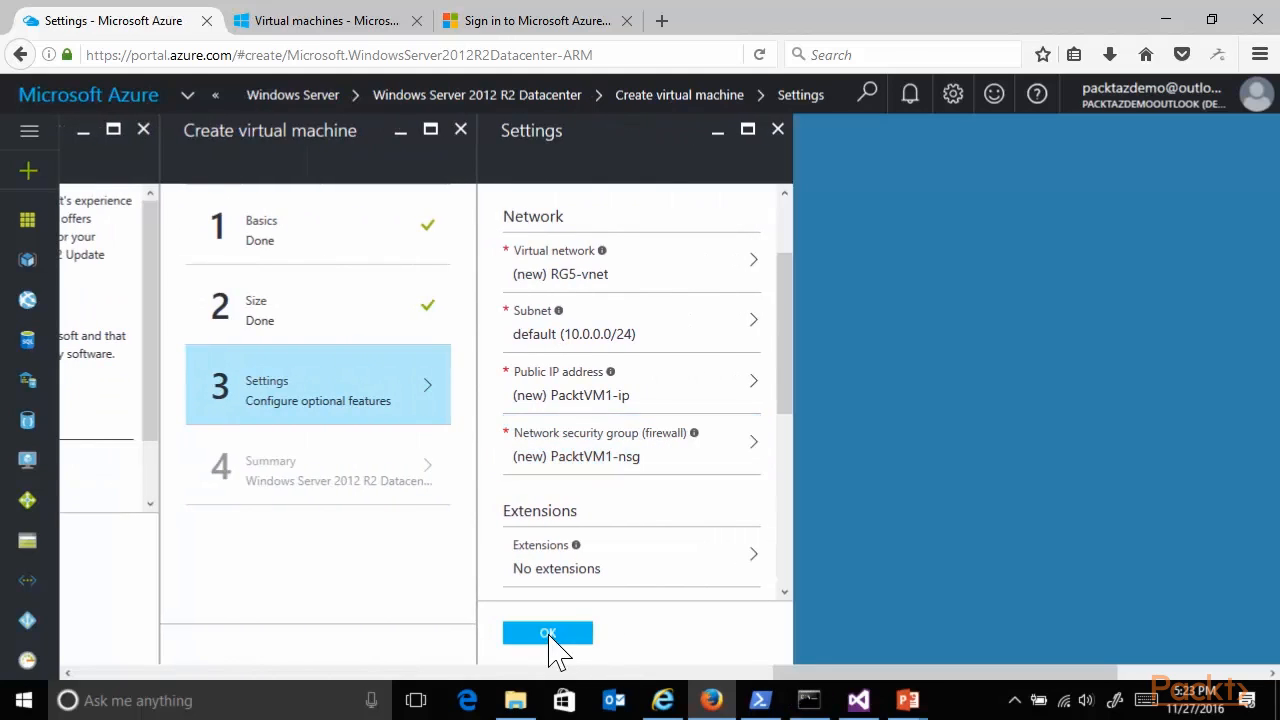
Accept the default optional settings, review the summary, and submit the virtual machine for deployment.
left_click(548, 634)
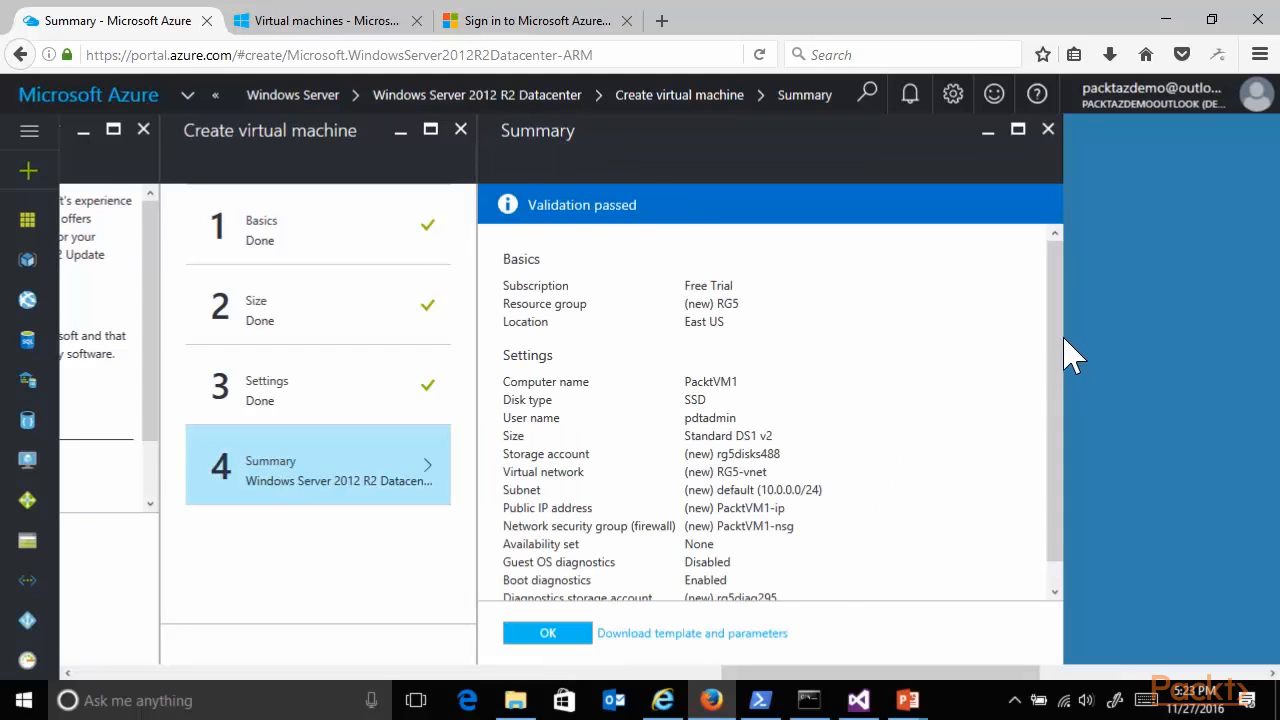
scroll(1062, 340, "down", 1)
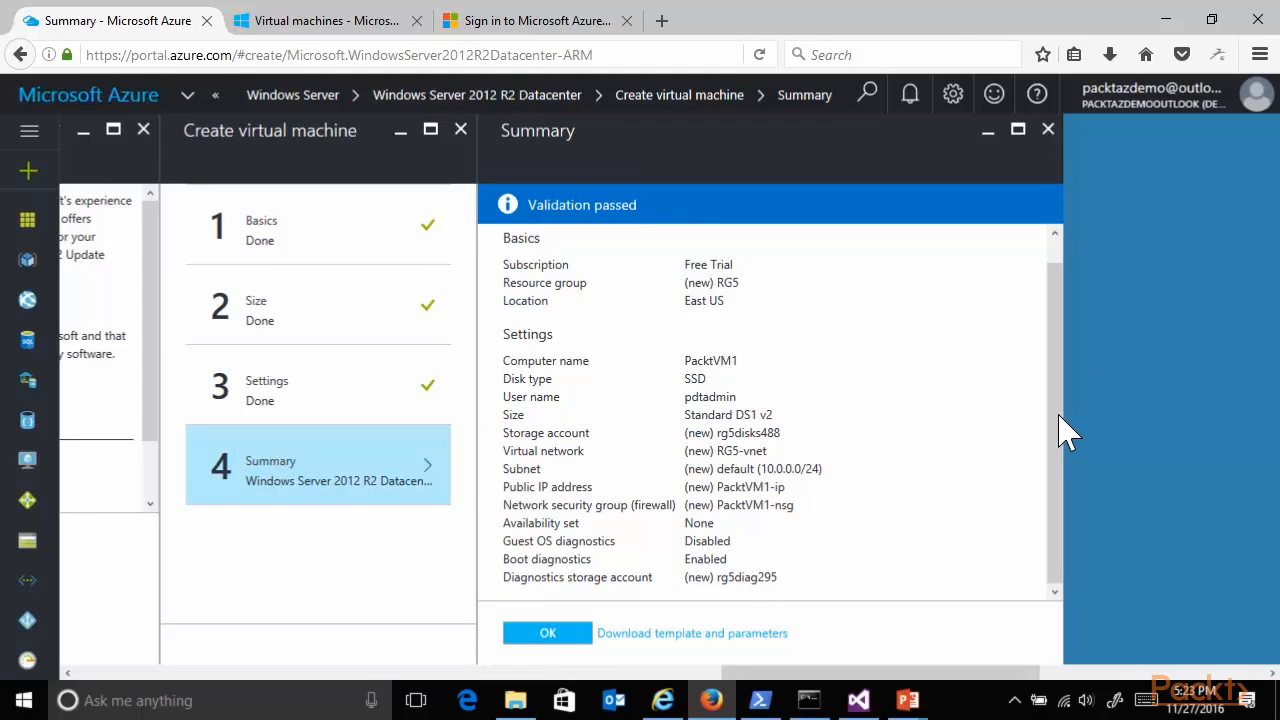
left_click(545, 638)
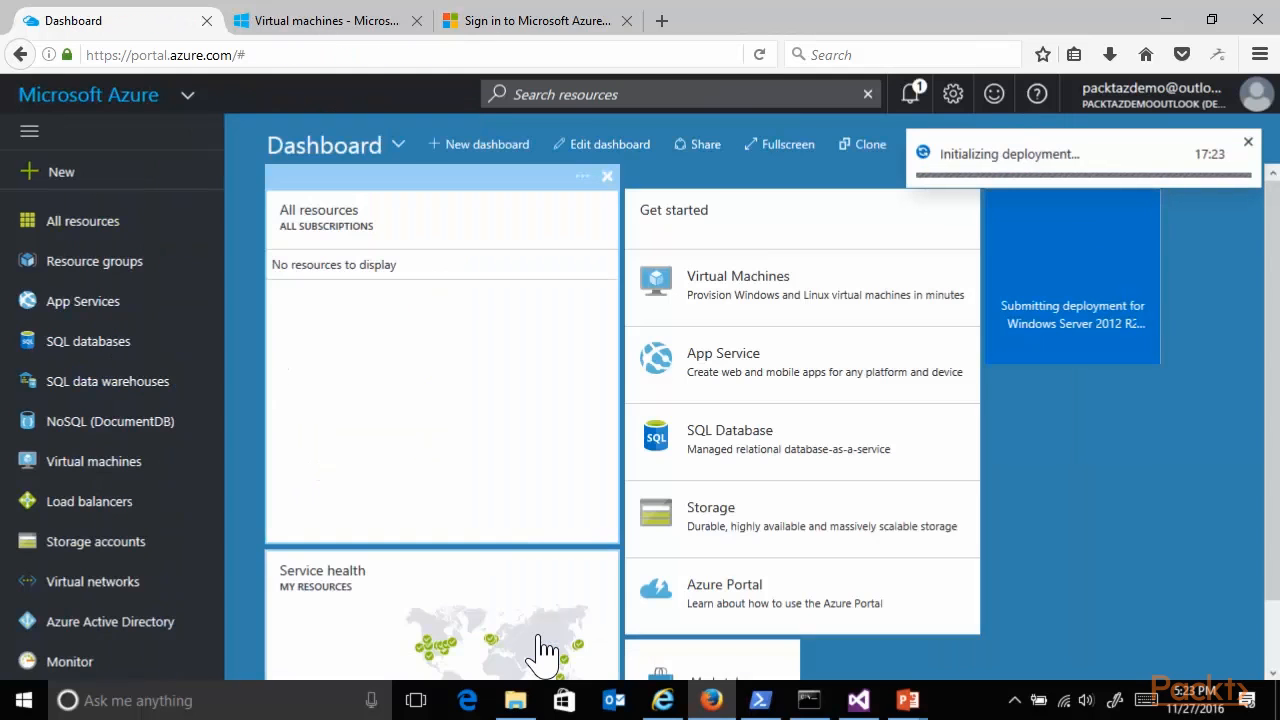
View the event details of the deployment initialization notification and close them.
left_click(916, 100)
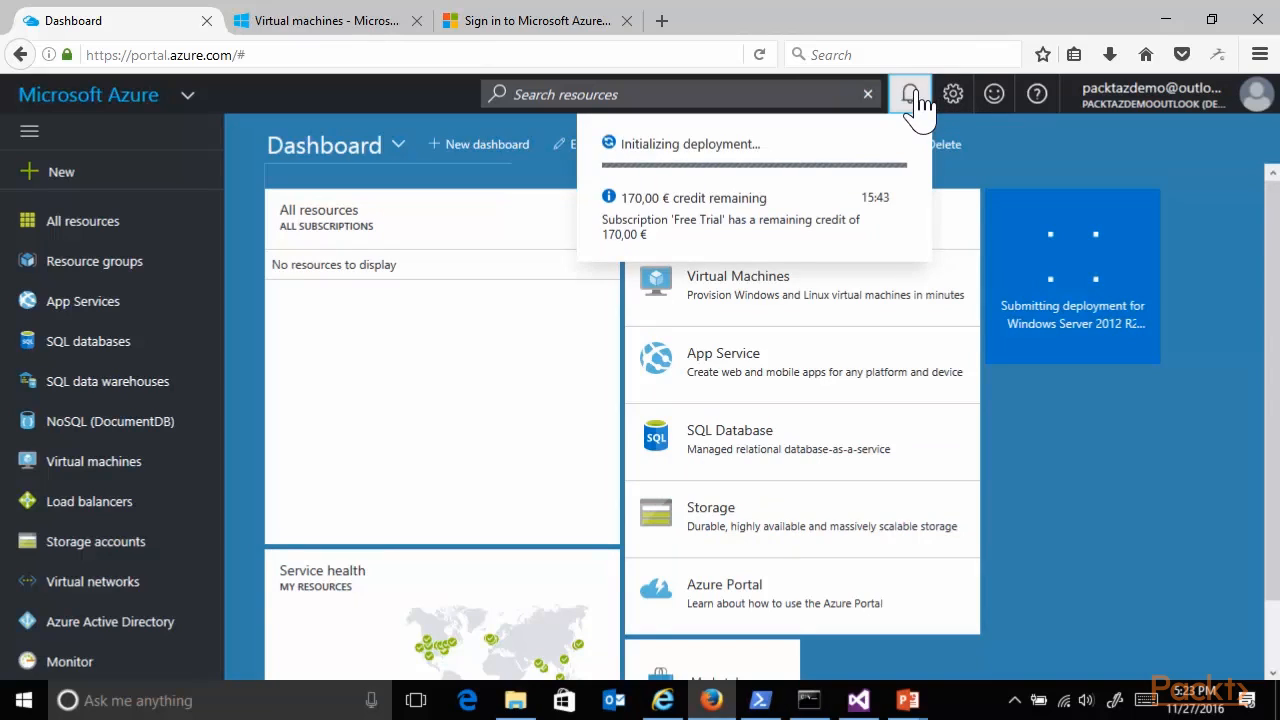
left_click(786, 162)
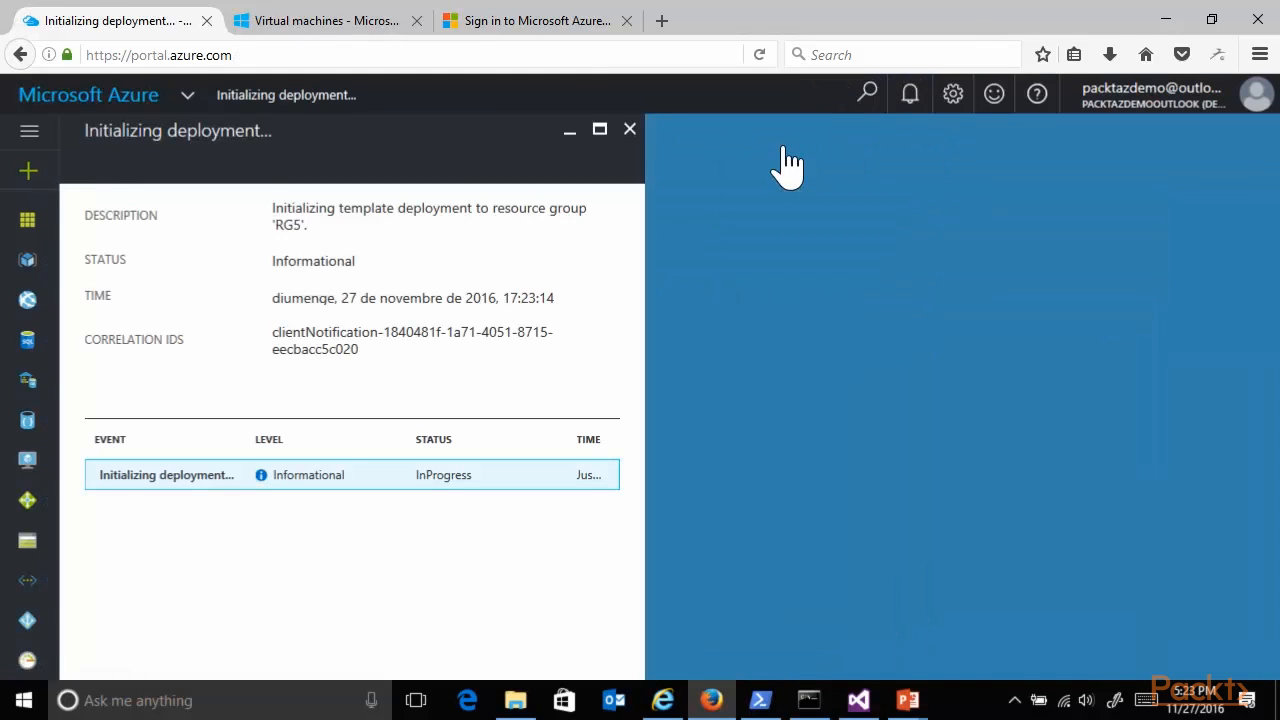
left_click(629, 129)
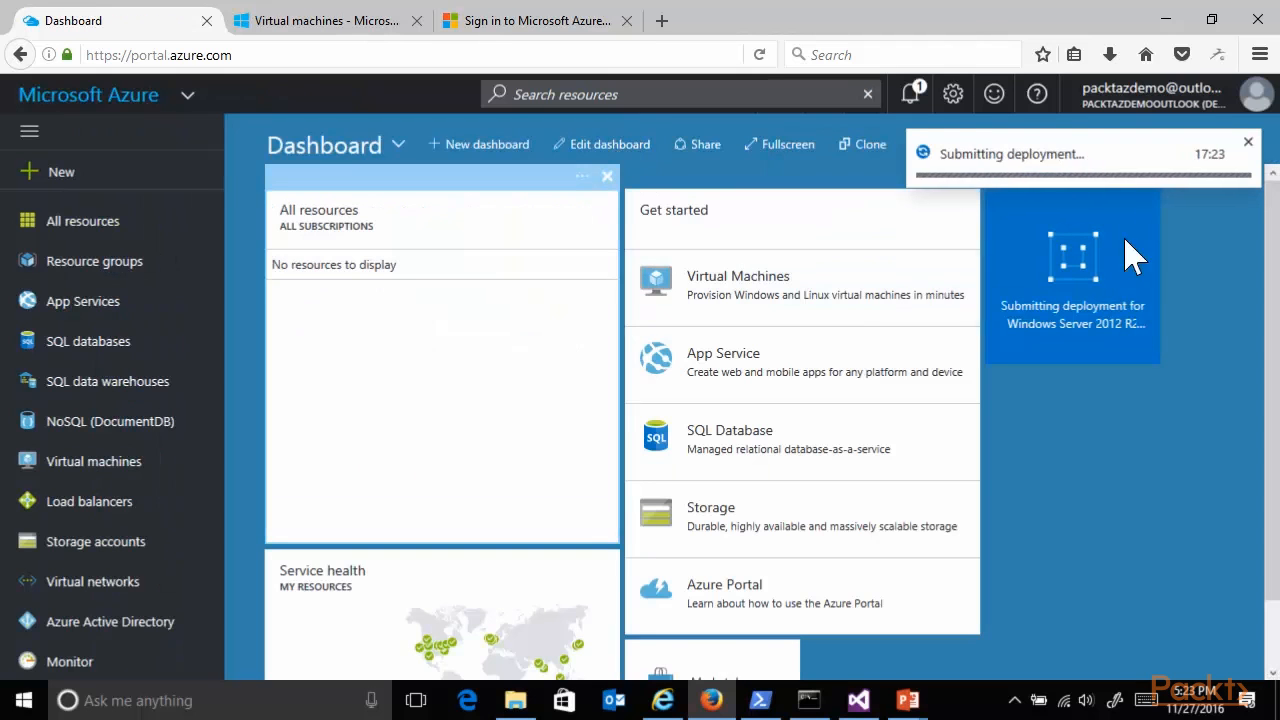
Examine the submitted deployment's inputs and operation details, refreshing them to check progress.
left_click(909, 94)
left_click(730, 150)
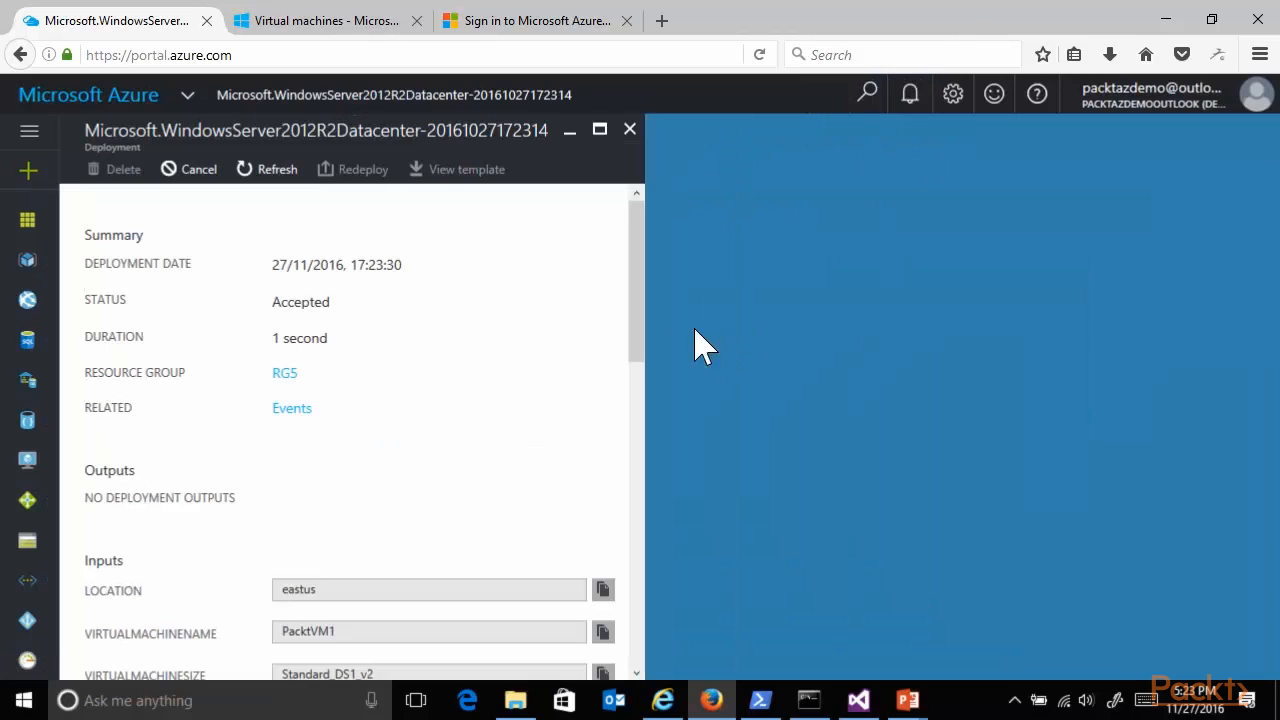
left_click_drag(640, 251, 655, 565)
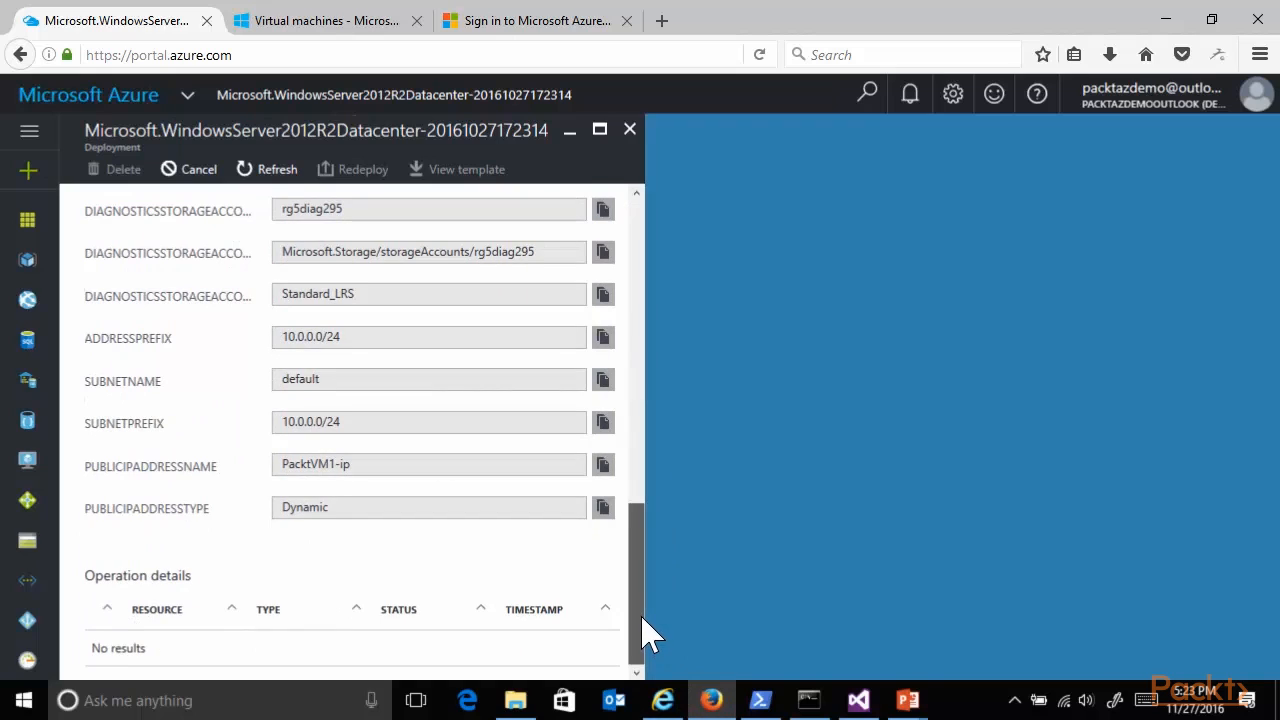
mouse_move(646, 634)
left_mouse_down()
mouse_move(646, 623)
mouse_move(640, 634)
left_mouse_up()
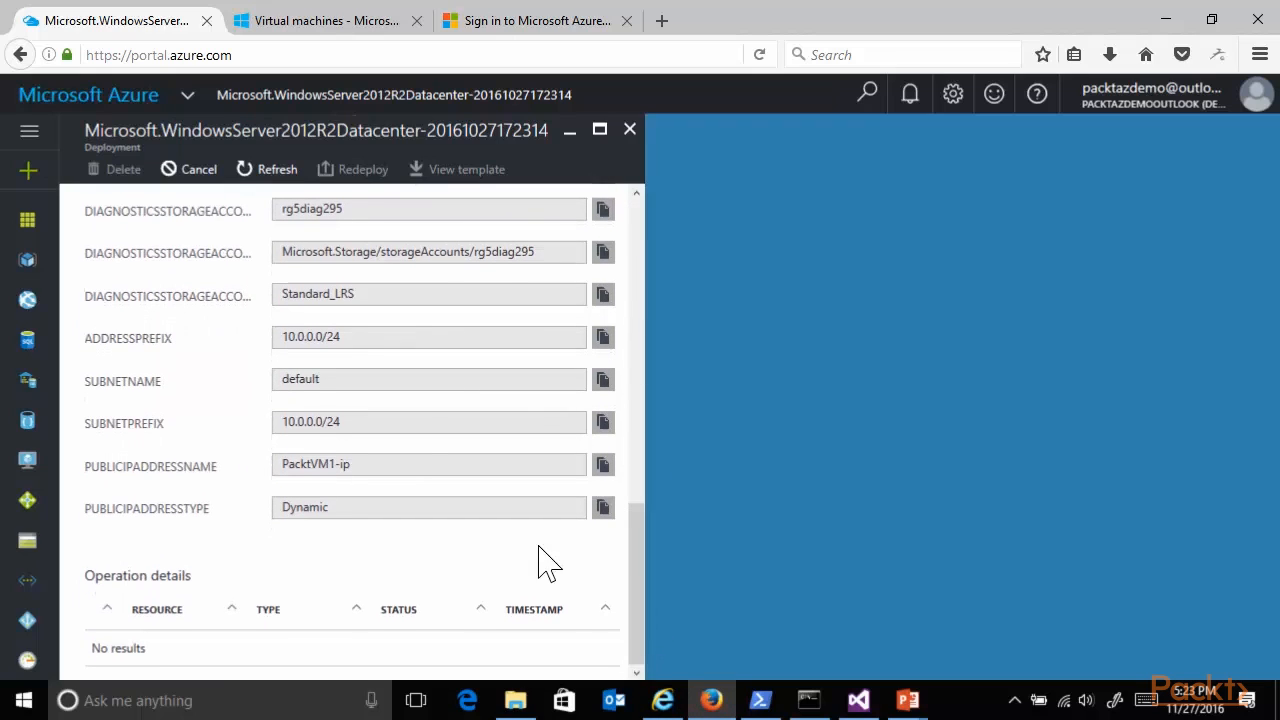
left_click(262, 172)
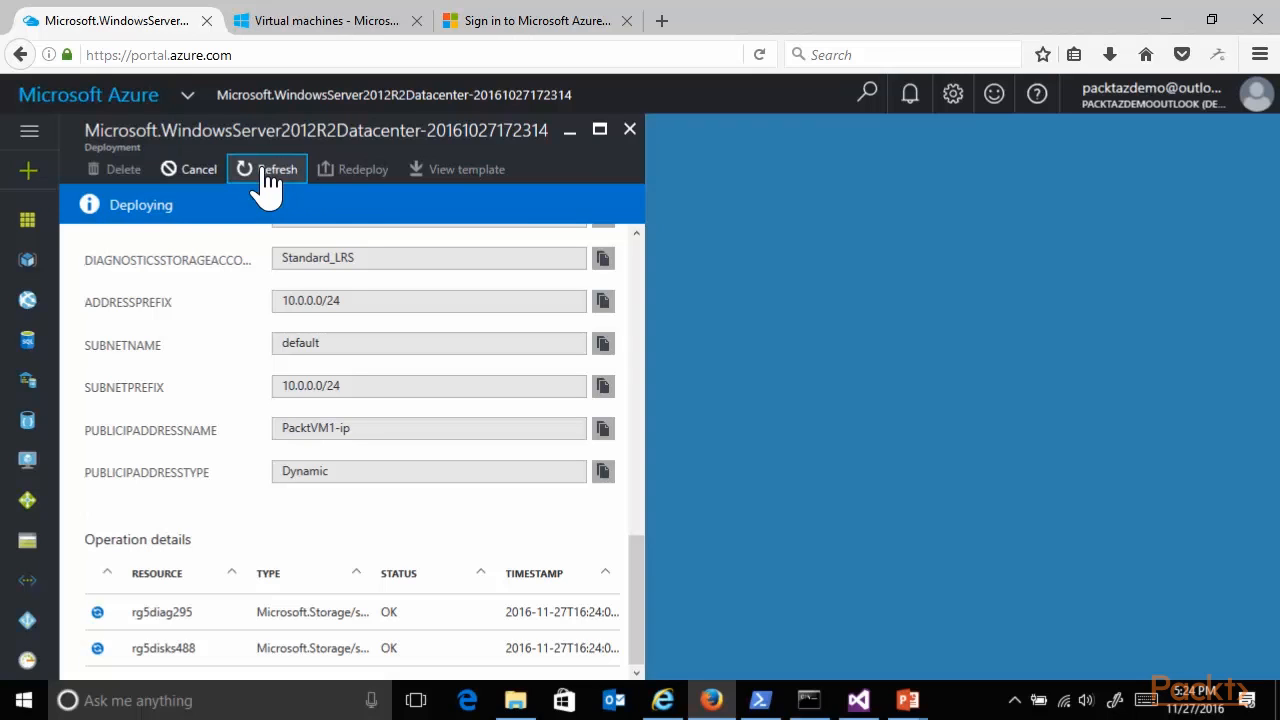
Refresh the deployment's operation details to check each resource's status, and review the portal notifications for the RG5 deployment.
left_click(268, 185)
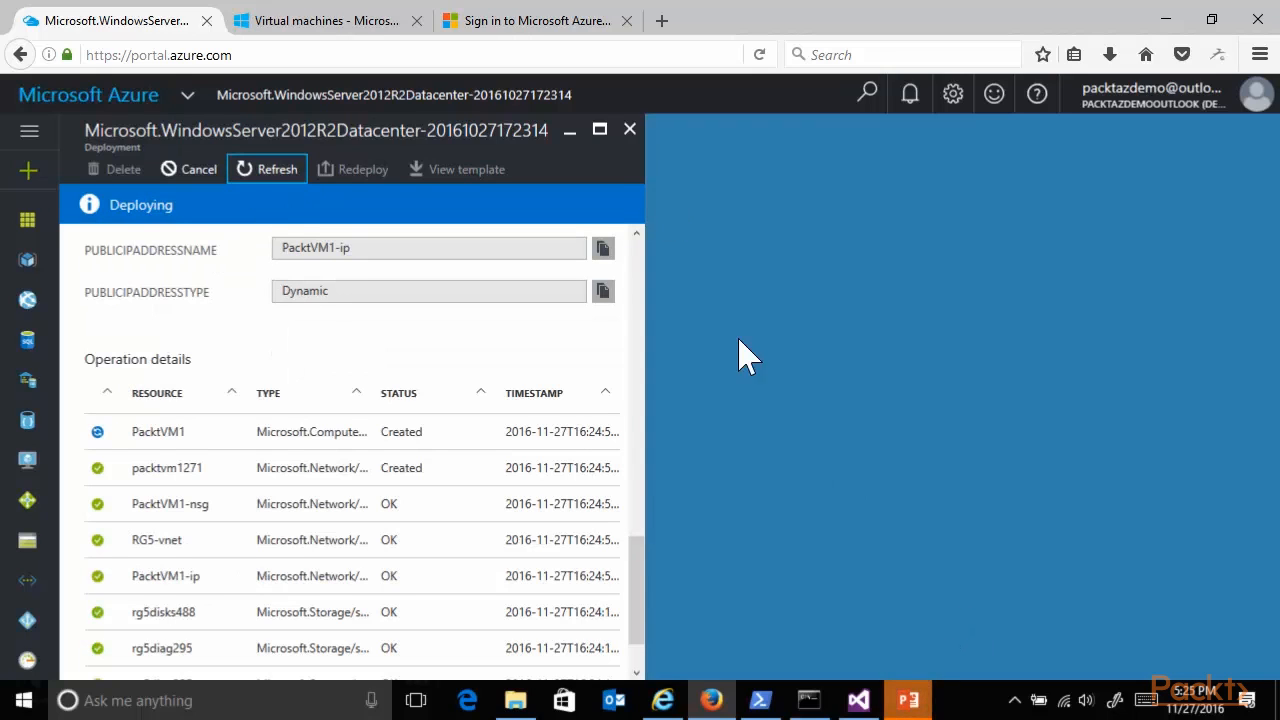
left_click(262, 178)
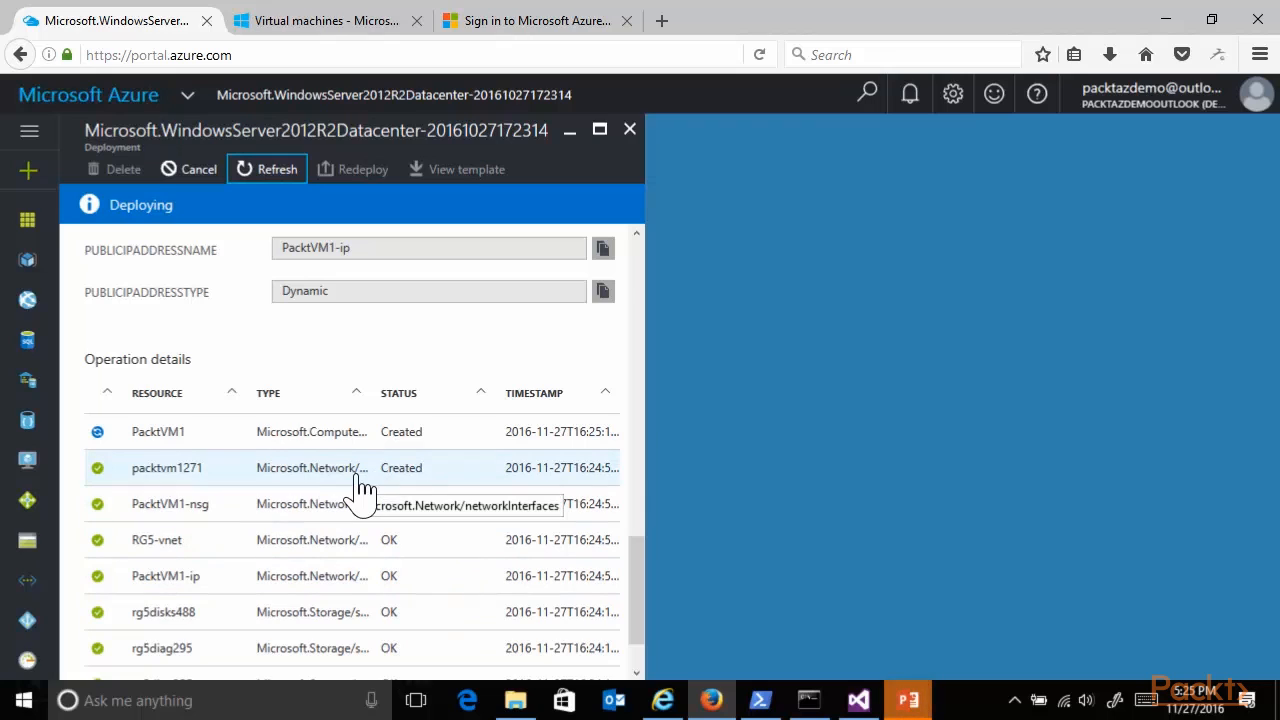
left_click(245, 172)
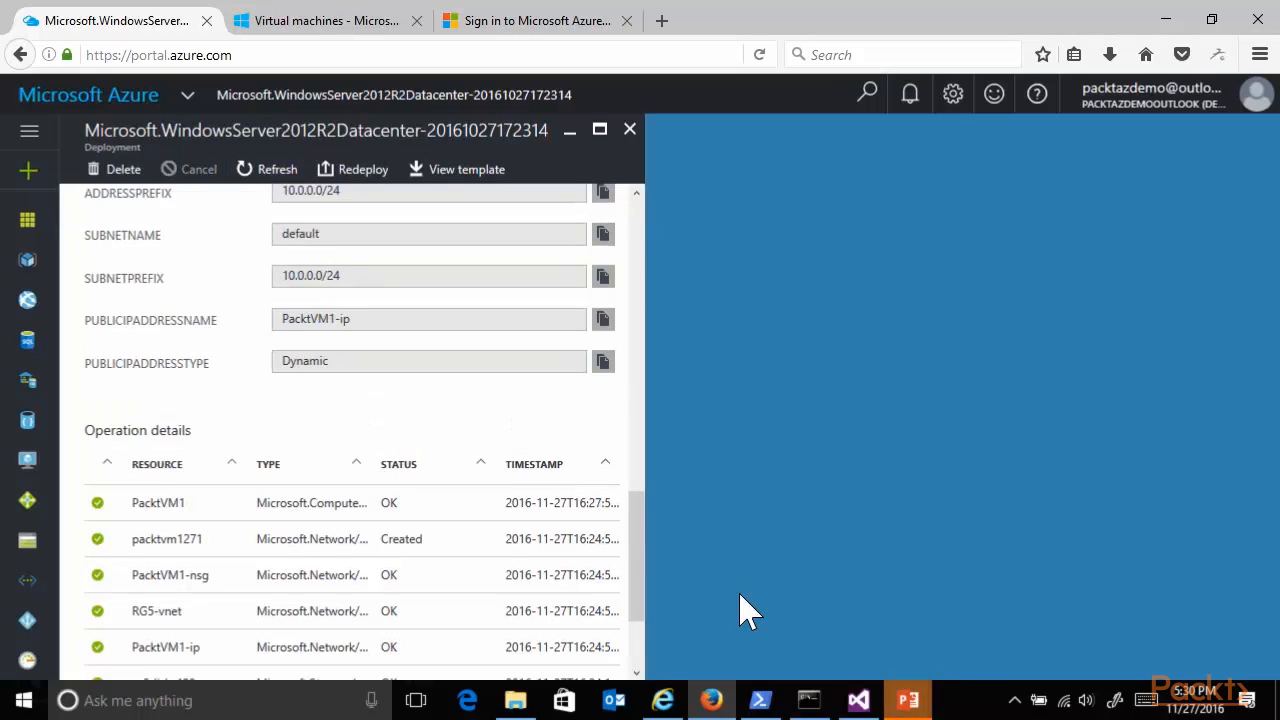
left_click(262, 169)
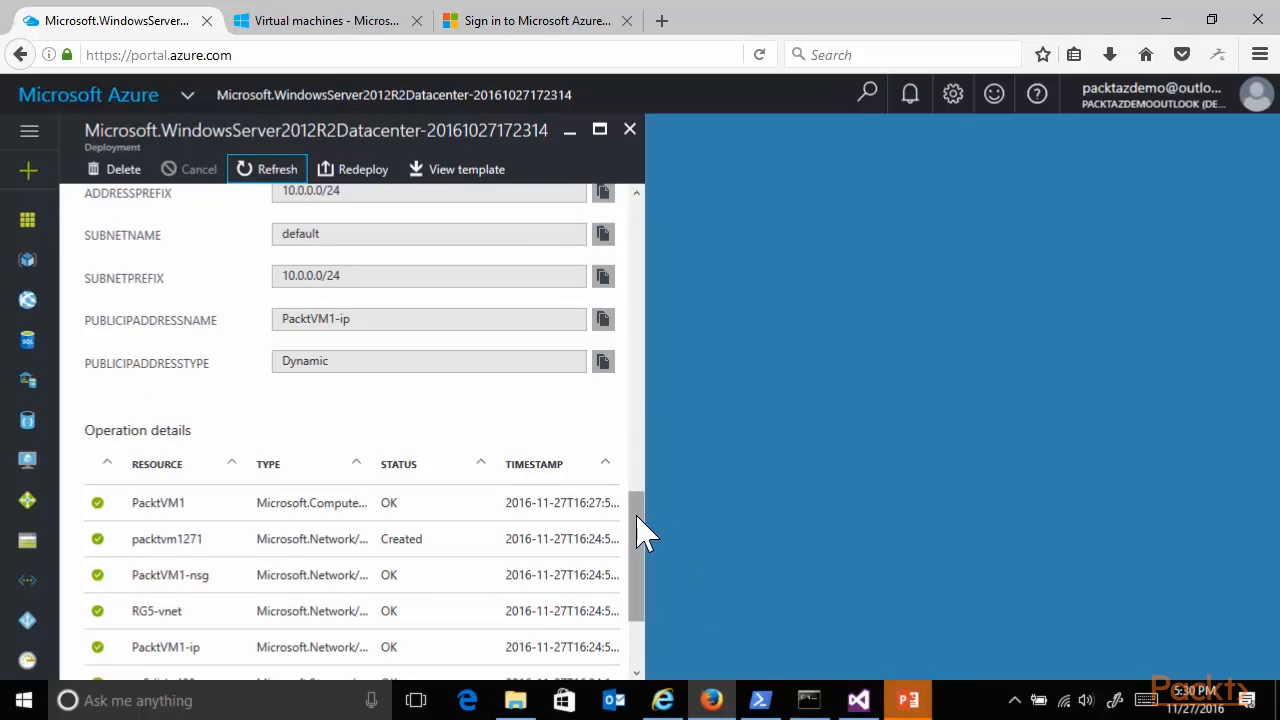
left_click_drag(640, 529, 666, 480)
left_click(910, 96)
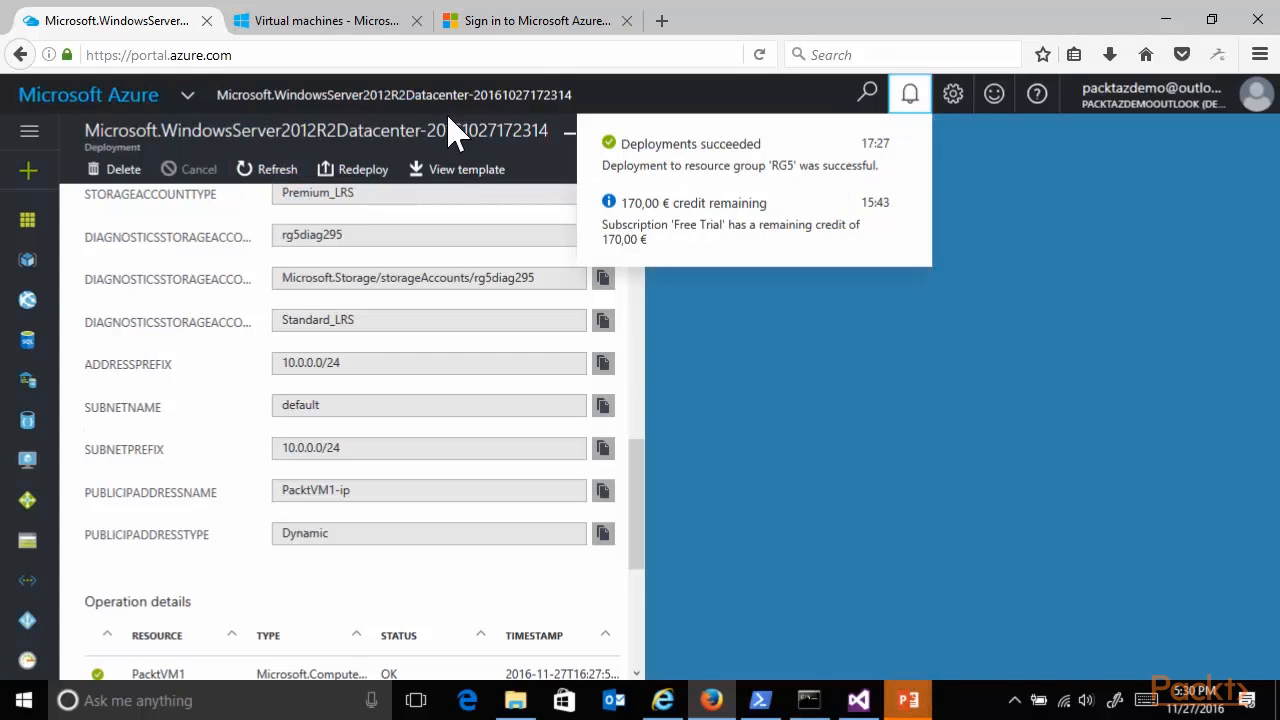
left_click(1035, 295)
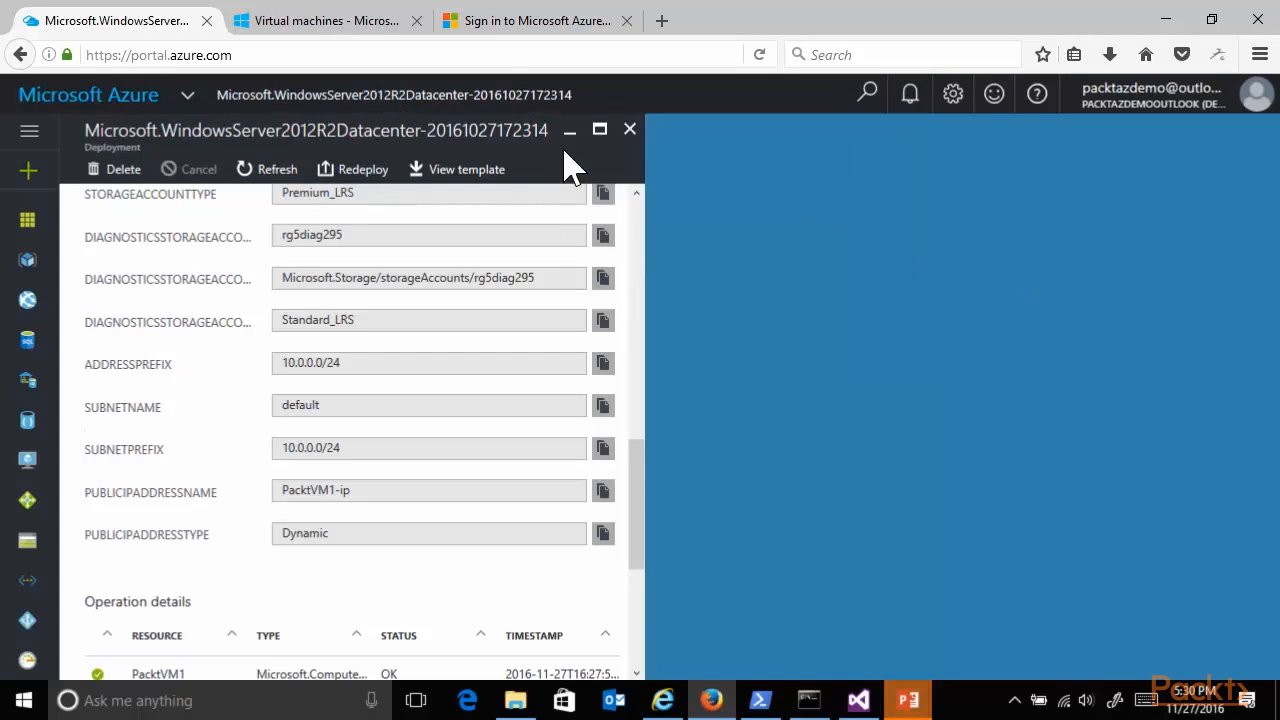
Close the deployment details, open PacktVM1 from the dashboard, and launch its PacktVM1.rdp file with Remote Desktop Connection.
left_click(629, 130)
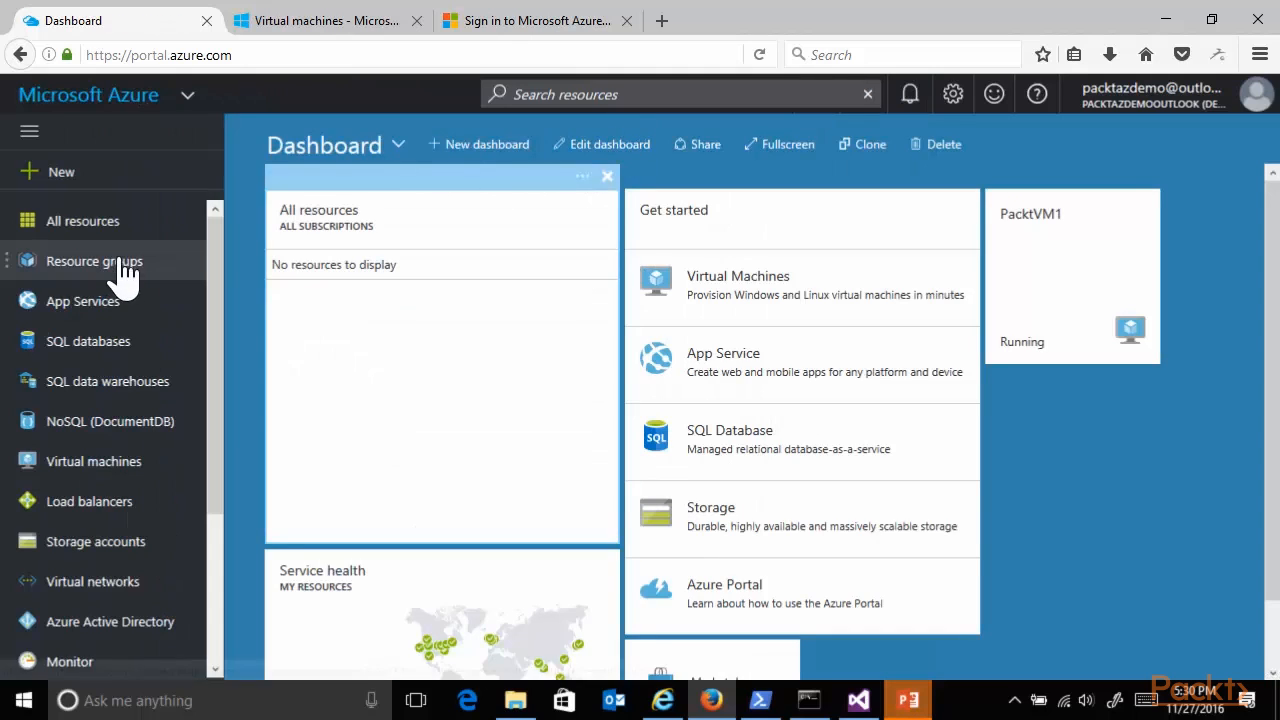
left_click(1074, 277)
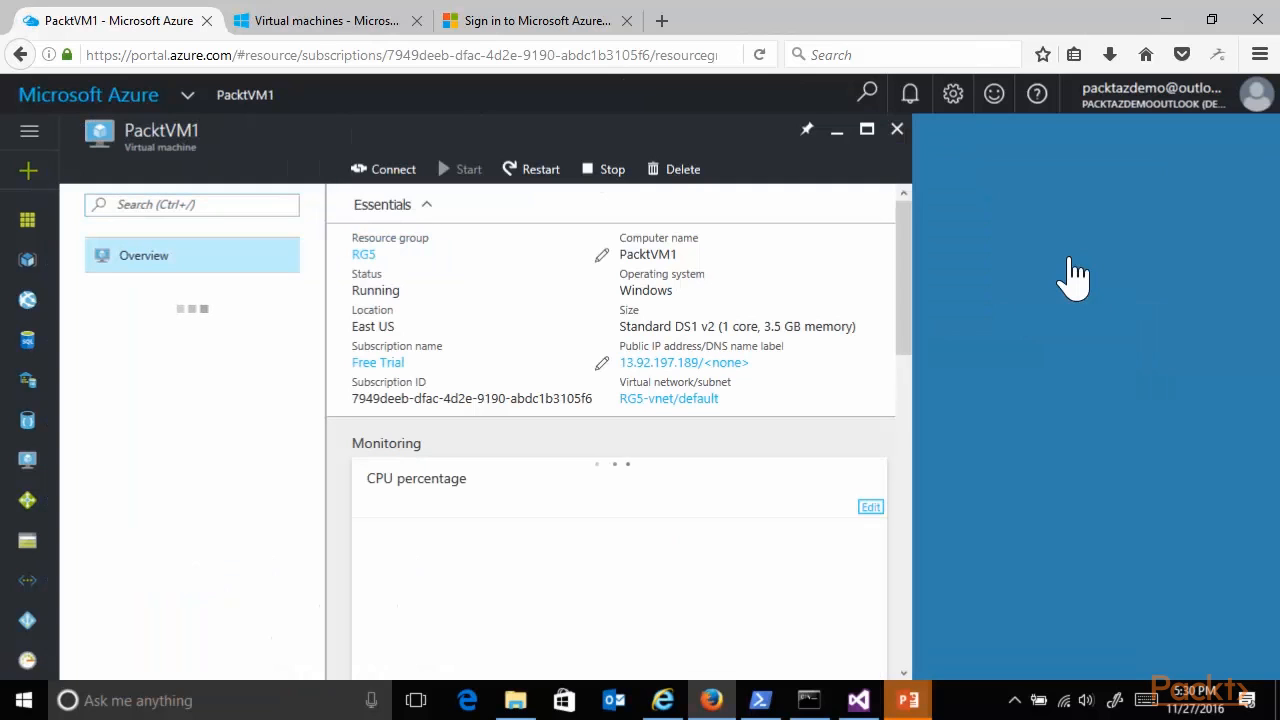
left_click(388, 185)
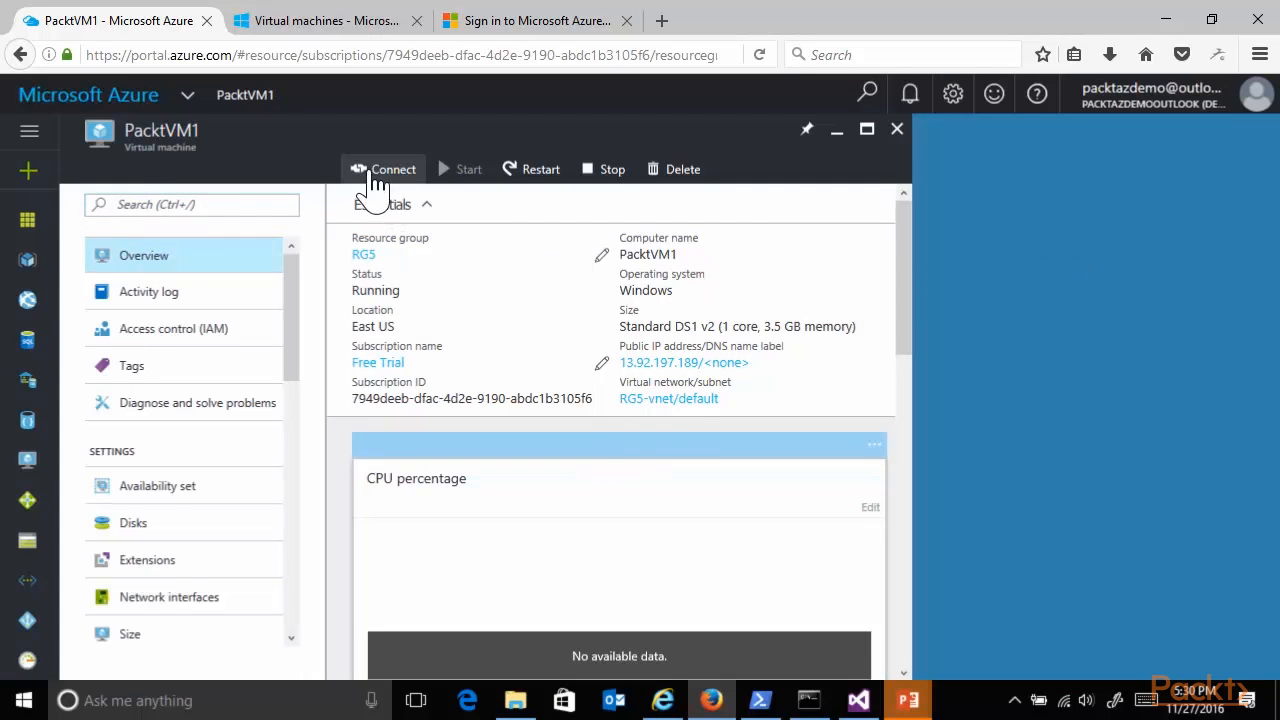
left_click(1212, 87)
left_click(1134, 112)
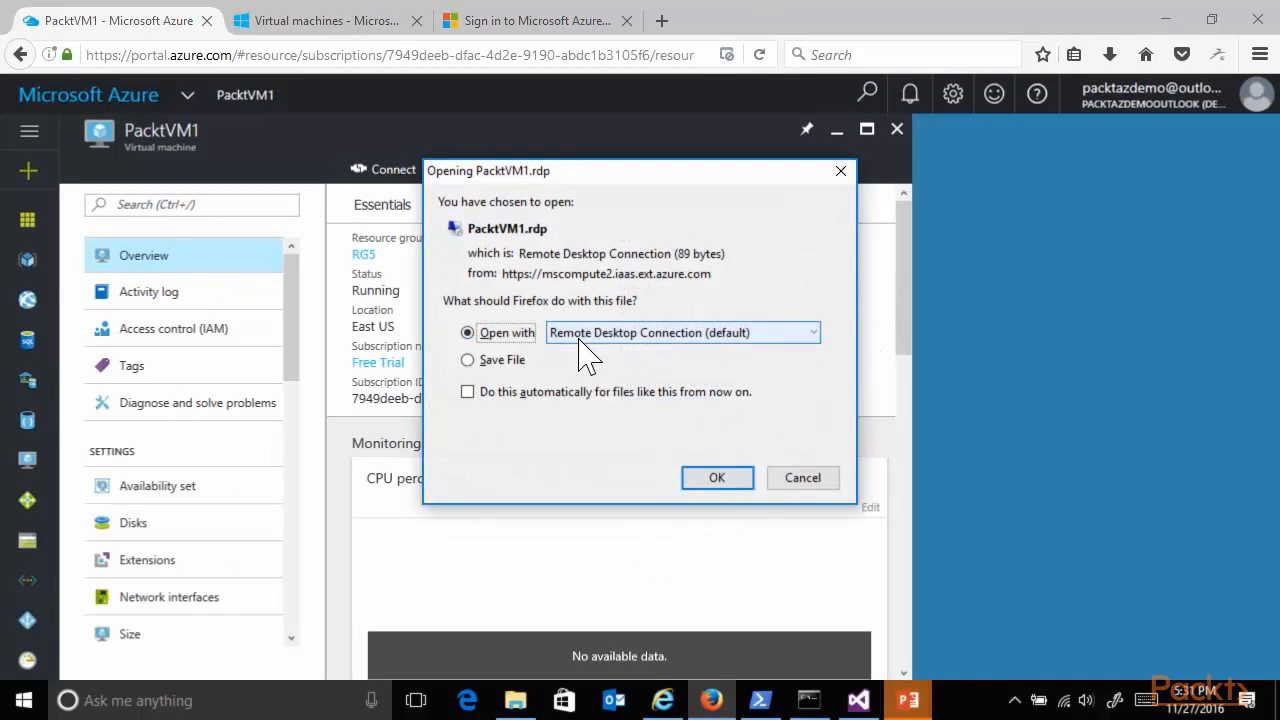
left_click(717, 480)
left_click(878, 578)
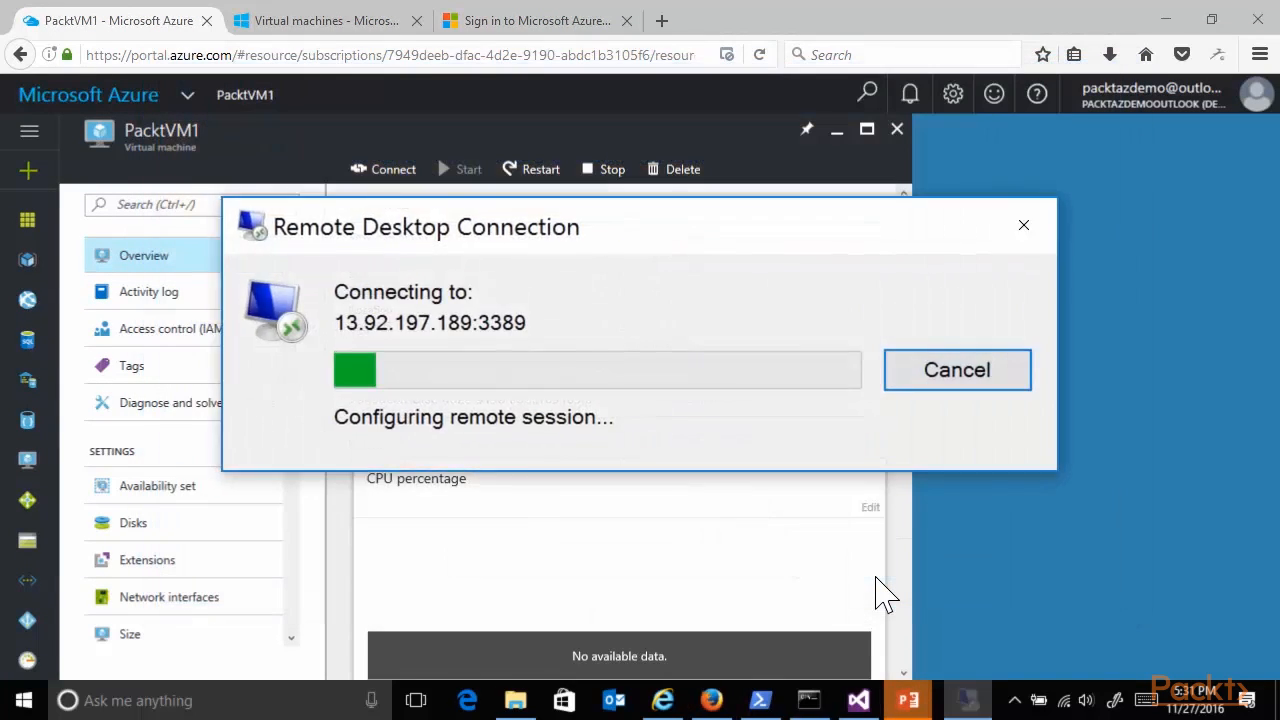
Sign in to the remote session with a different account, pdtadmin and its password, and agree to connect despite the certificate errors.
left_click(508, 445)
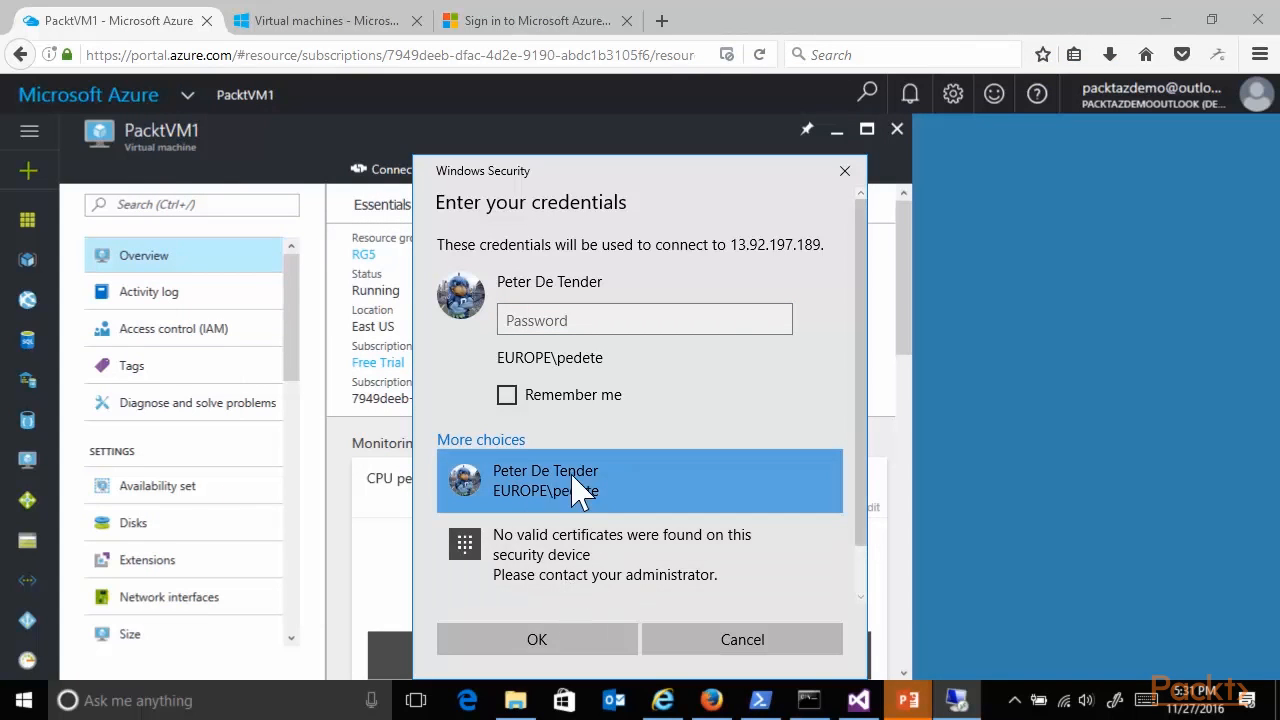
scroll(590, 578, "down", 1)
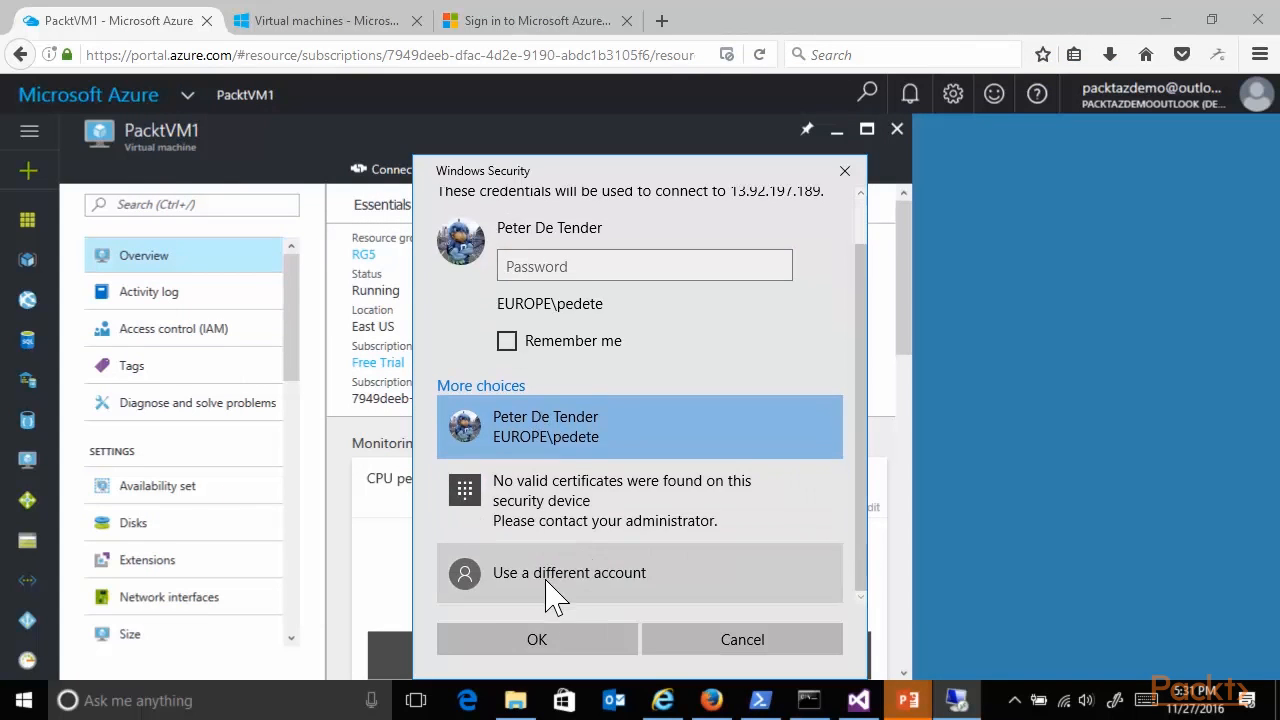
left_click(548, 590)
type("pdtadmin")
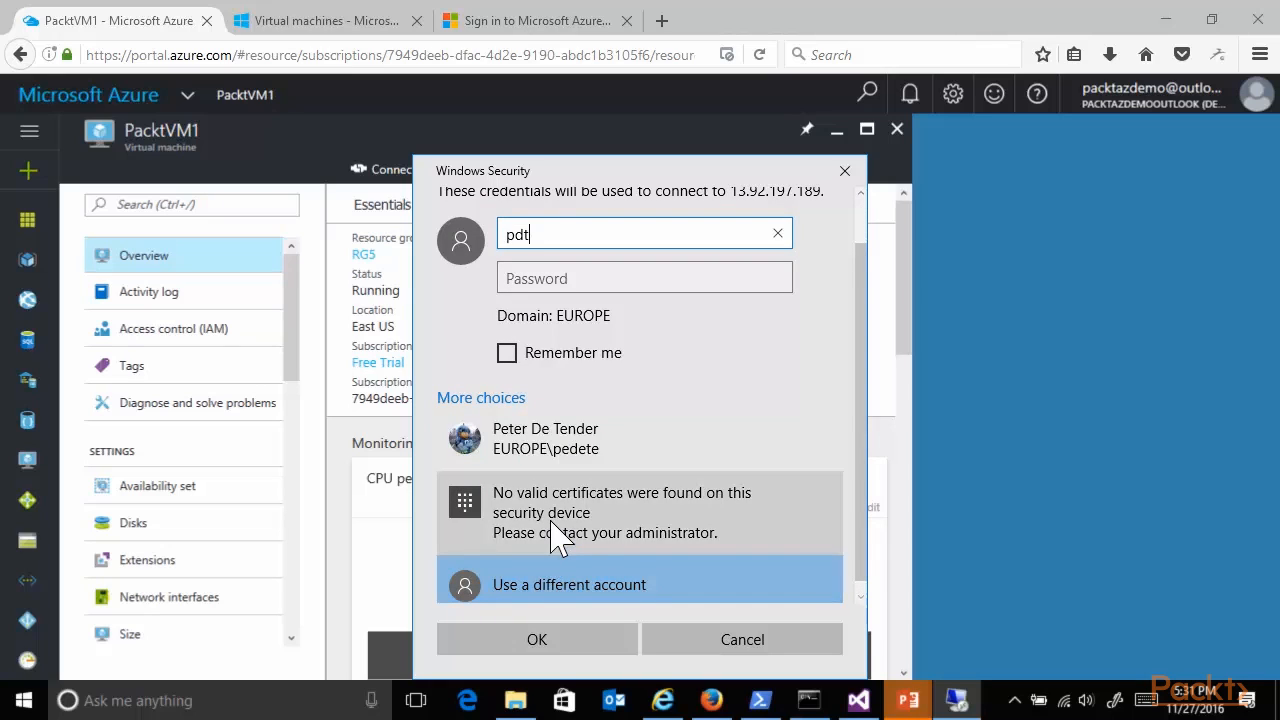
key("Tab")
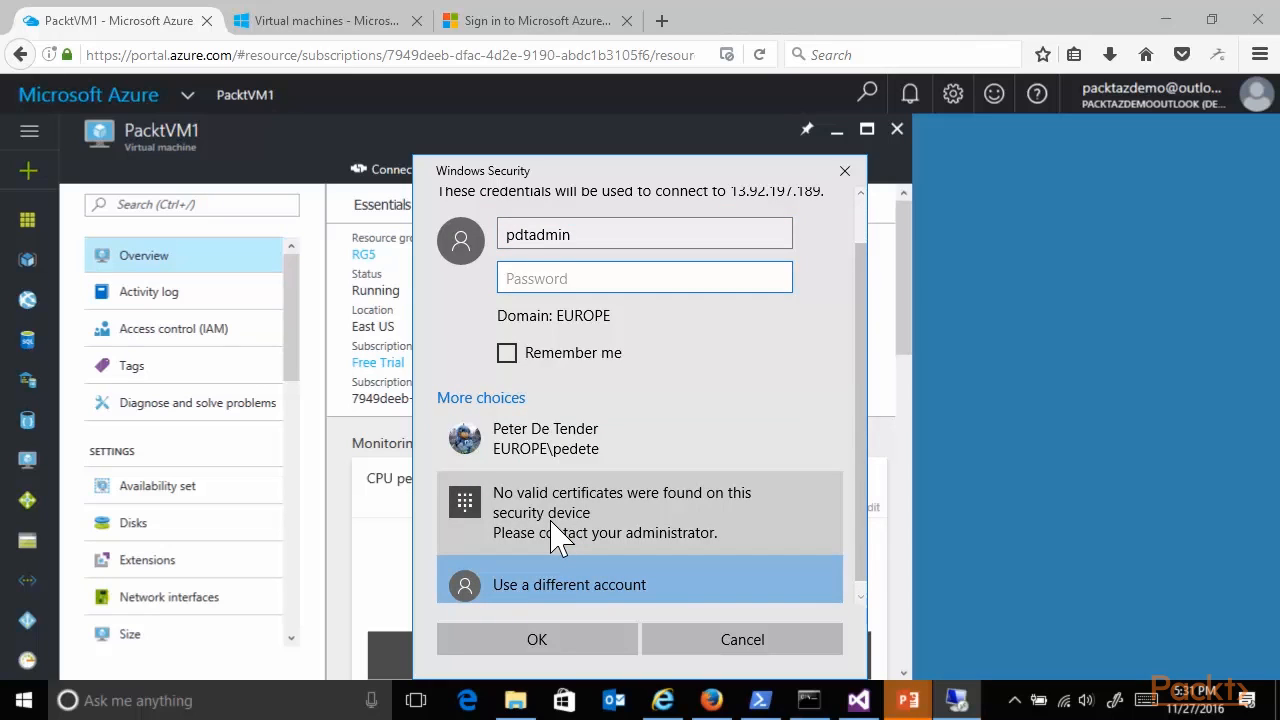
type("************")
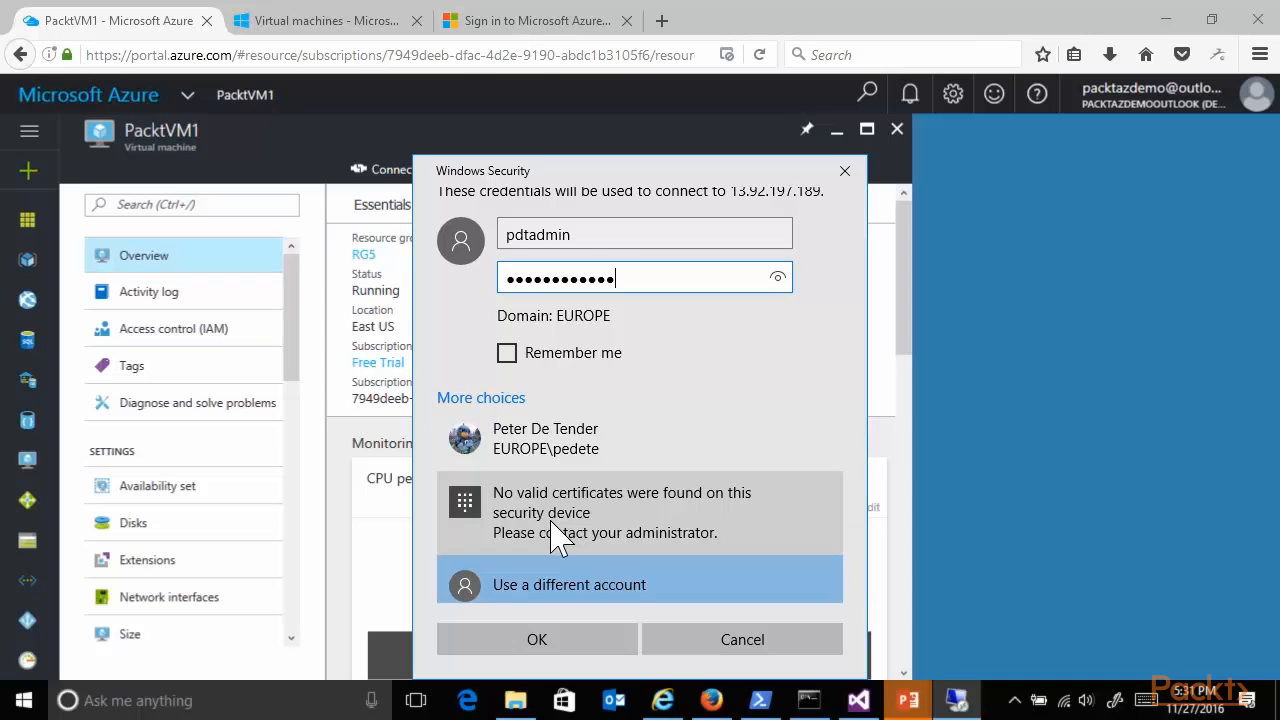
left_click(535, 645)
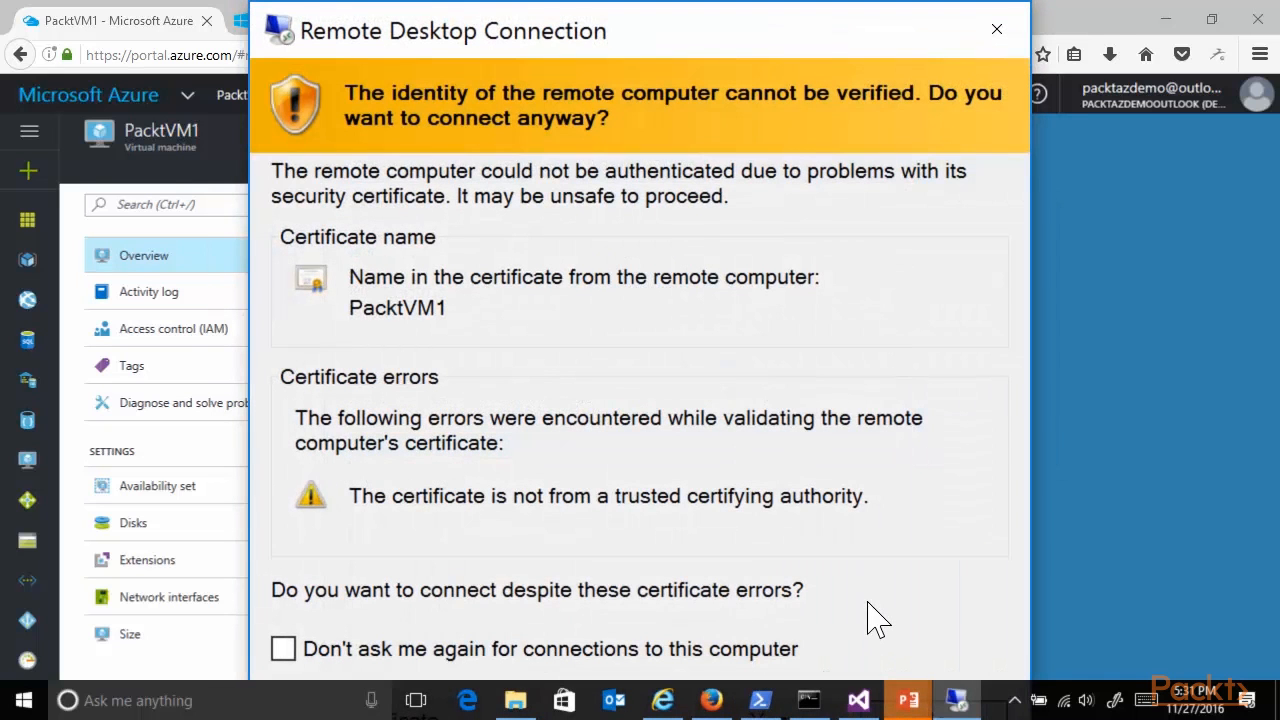
key("alt+y")
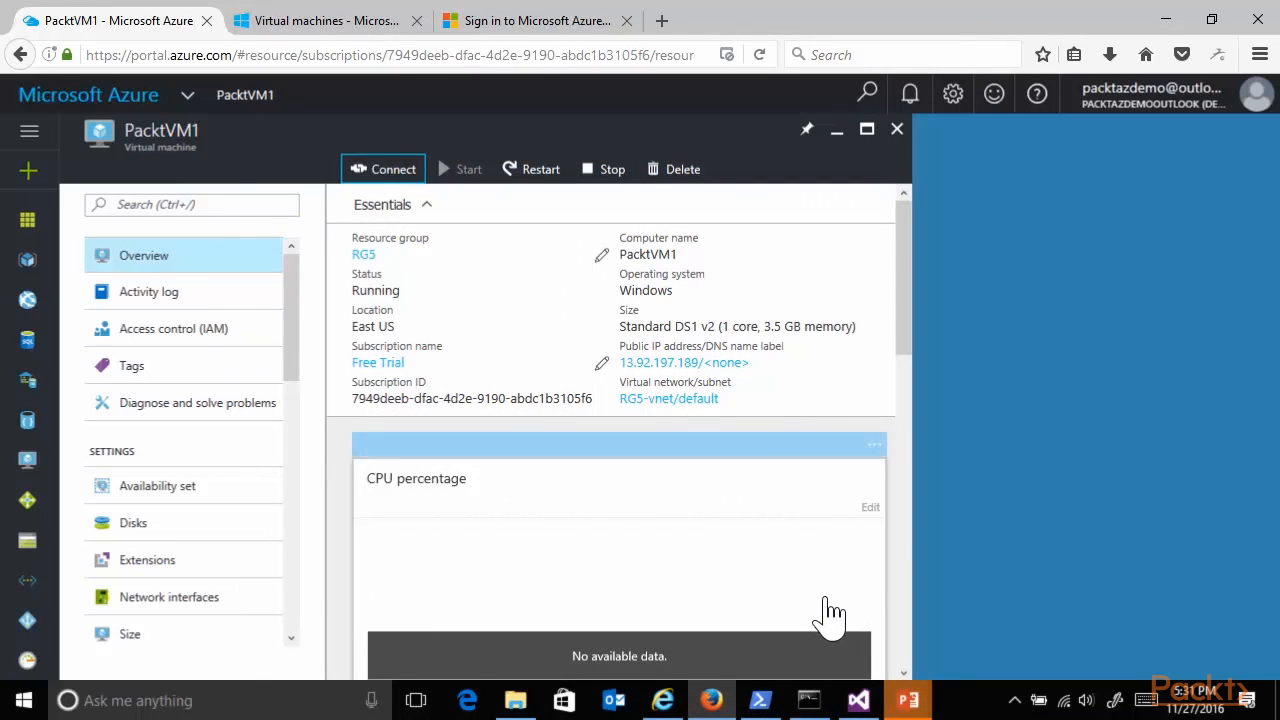